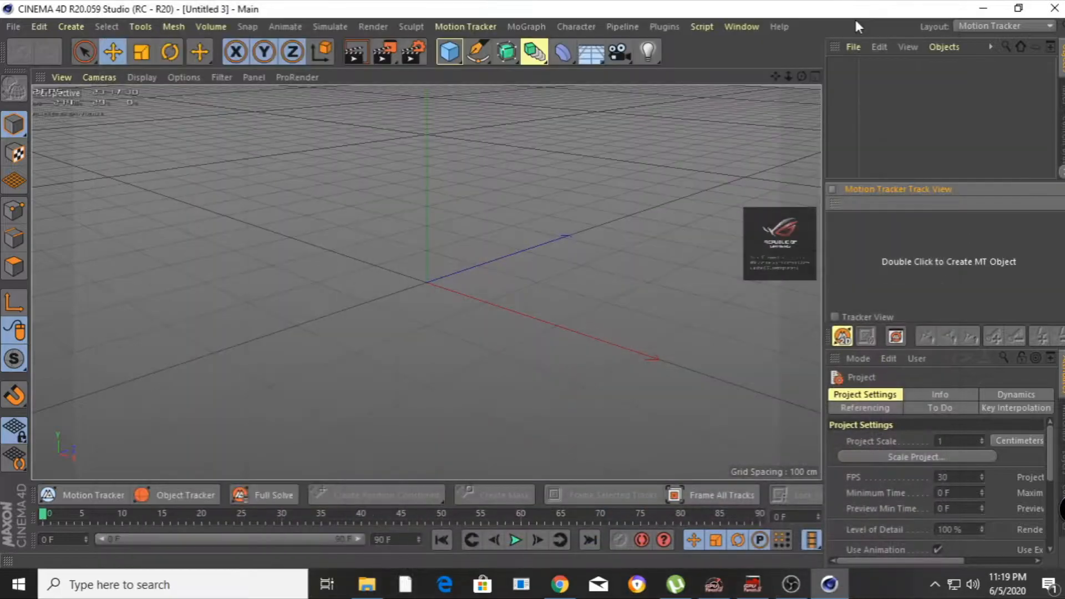
Switch the interface layout to Standard
{"action": "left_click", "coordinate": [973, 31]}
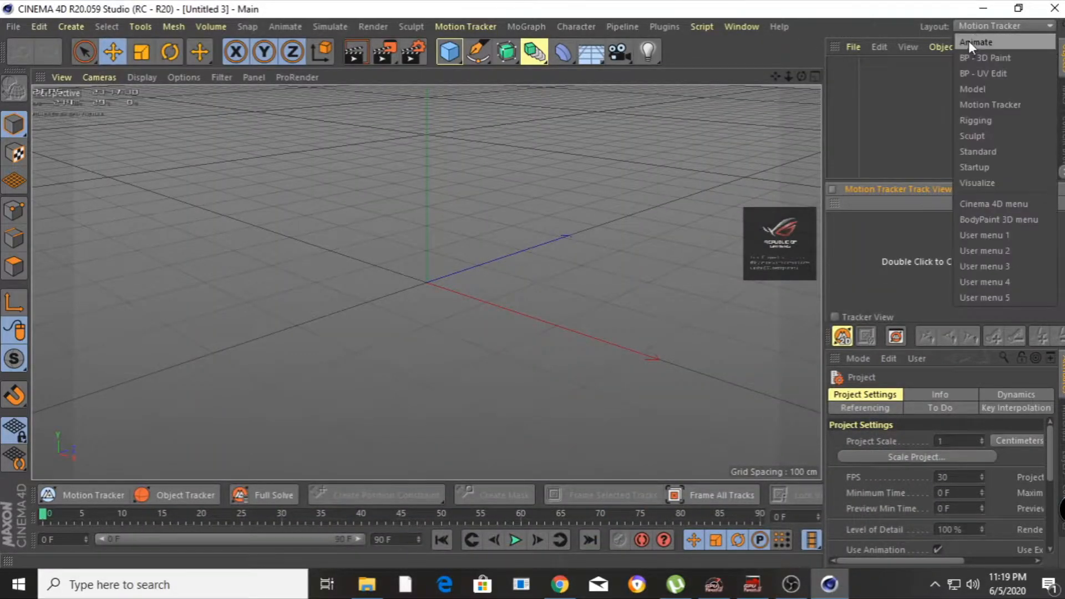
{"action": "left_click", "coordinate": [976, 147]}
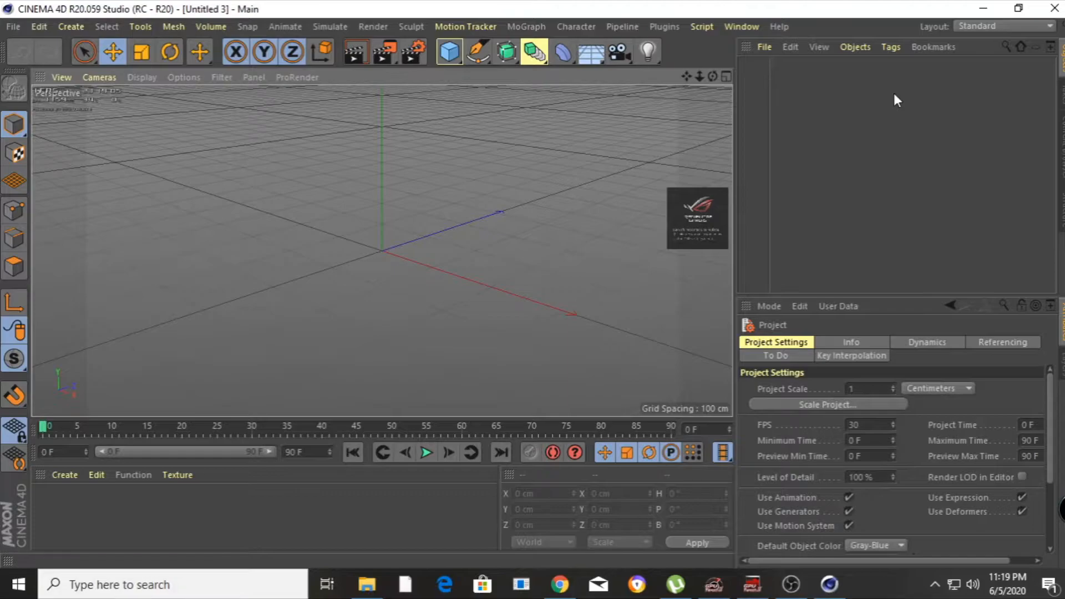
{"action": "left_click", "coordinate": [978, 26]}
{"action": "left_click", "coordinate": [982, 33]}
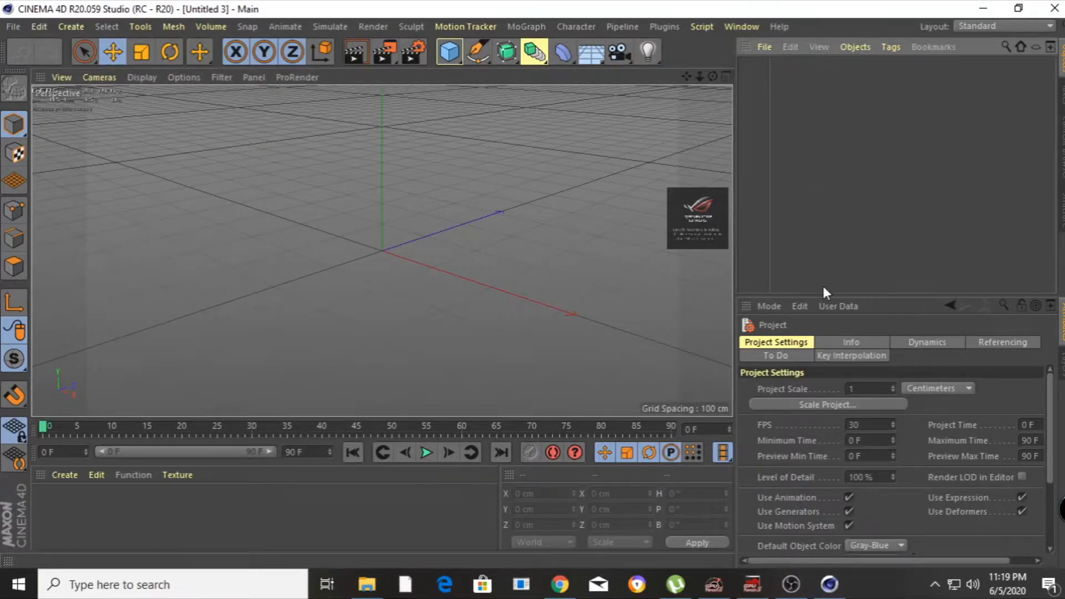
Open WhatsApp Video 2020-06-05 at 23.17.19 from the cinema 4d render file folder to view it, and close the viewer
{"action": "left_click", "coordinate": [11, 26]}
{"action": "left_click", "coordinate": [21, 71]}
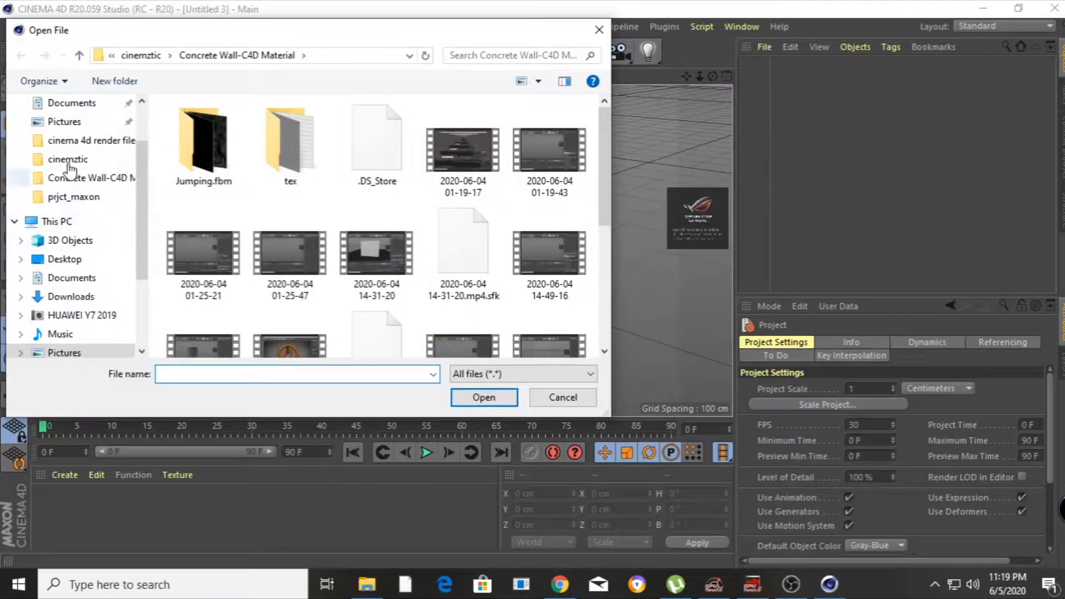
{"action": "left_click", "coordinate": [67, 141]}
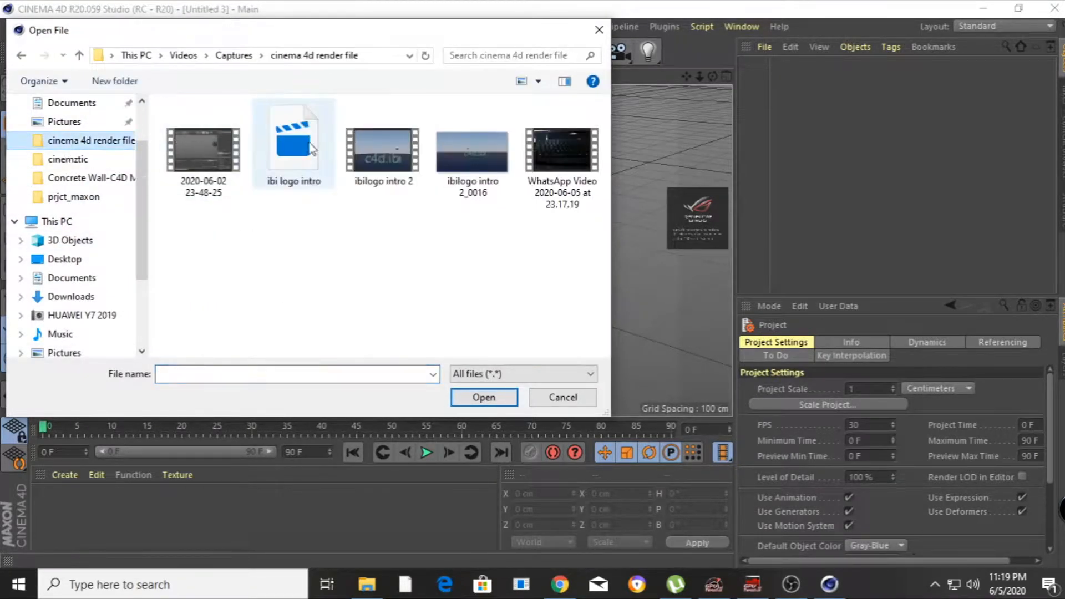
{"action": "double_click", "coordinate": [595, 190]}
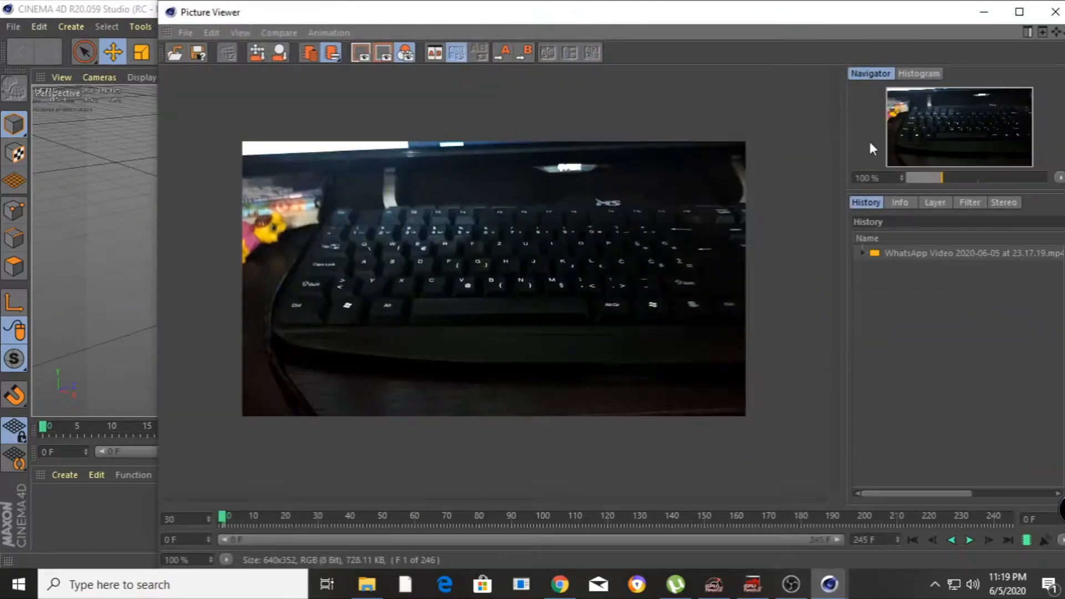
{"action": "left_click", "coordinate": [1056, 12]}
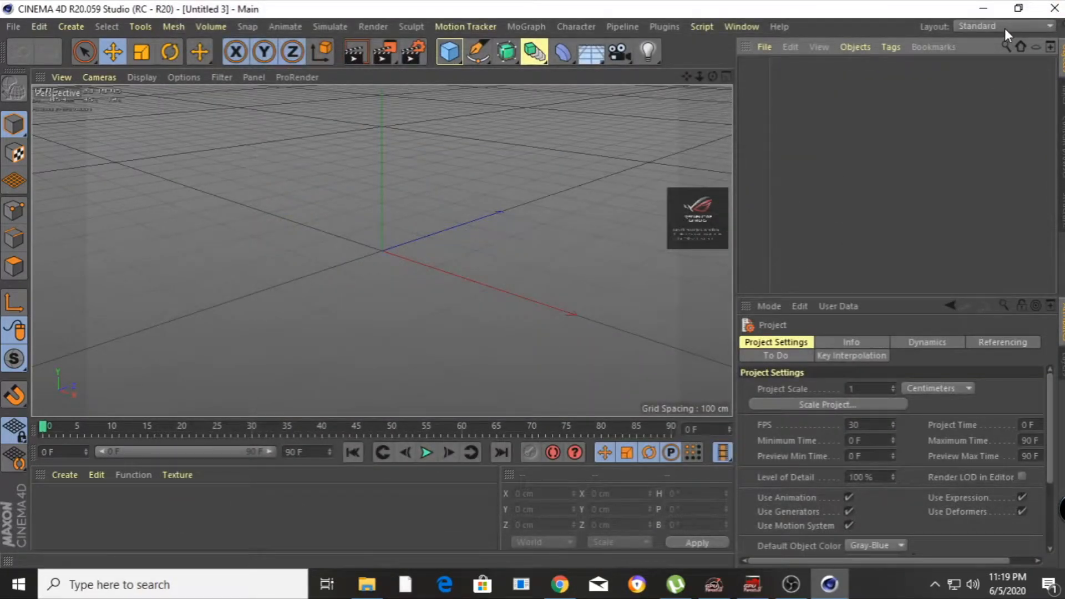
Switch the interface layout to Motion Tracker and create a Motion Tracker object
{"action": "left_click", "coordinate": [1004, 27]}
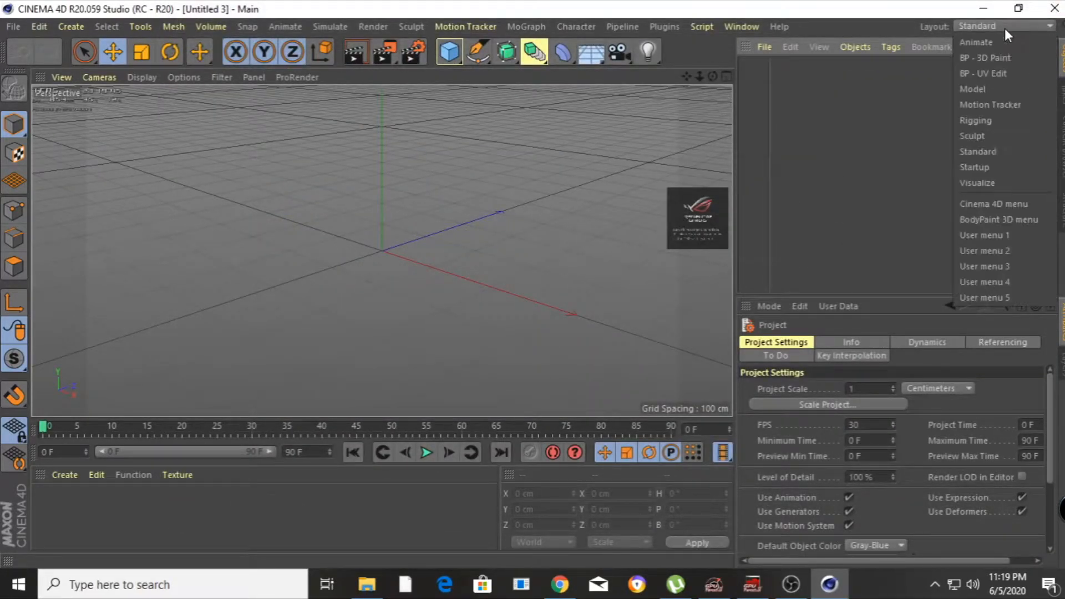
{"action": "left_click", "coordinate": [995, 109]}
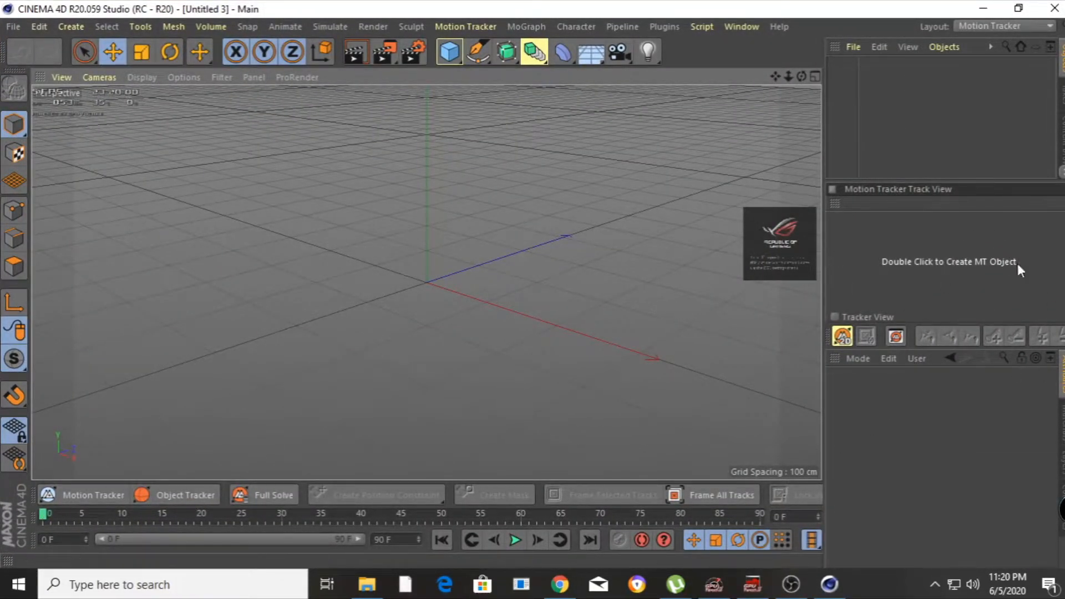
{"action": "double_click", "coordinate": [884, 264]}
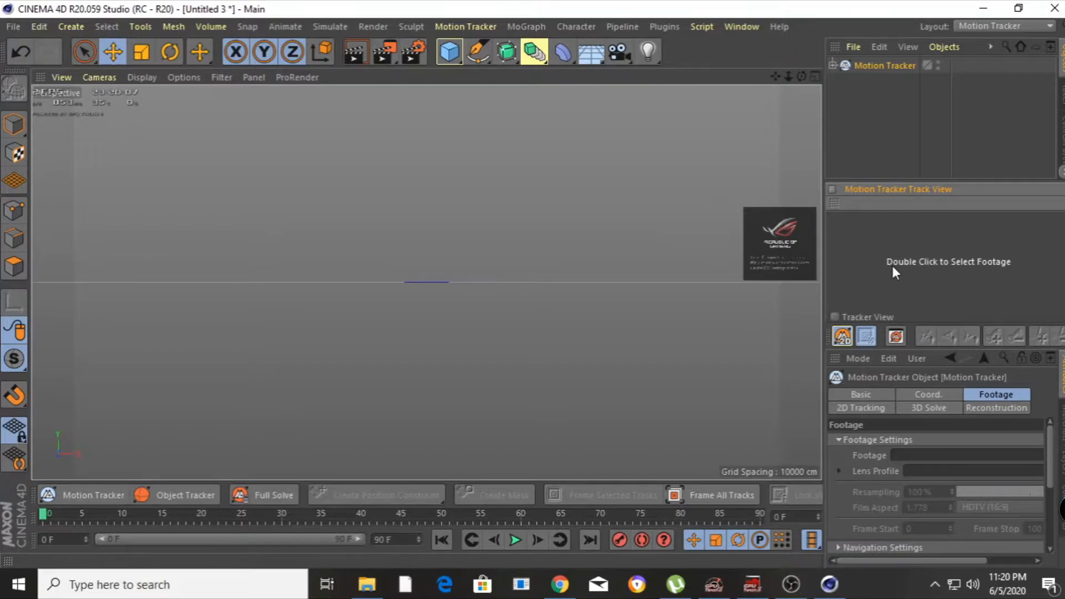
Load WhatsApp Video 2020-06-05 at 23.17.19 from the cinema 4d render file folder as the tracker's footage
{"action": "double_click", "coordinate": [896, 262]}
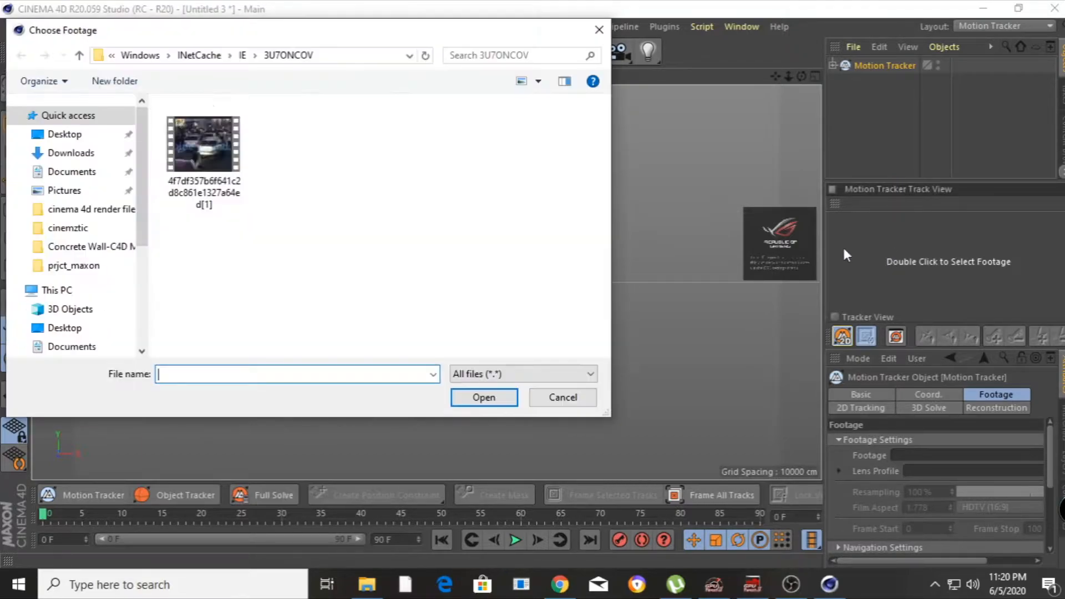
{"action": "left_click", "coordinate": [71, 215]}
{"action": "double_click", "coordinate": [554, 138]}
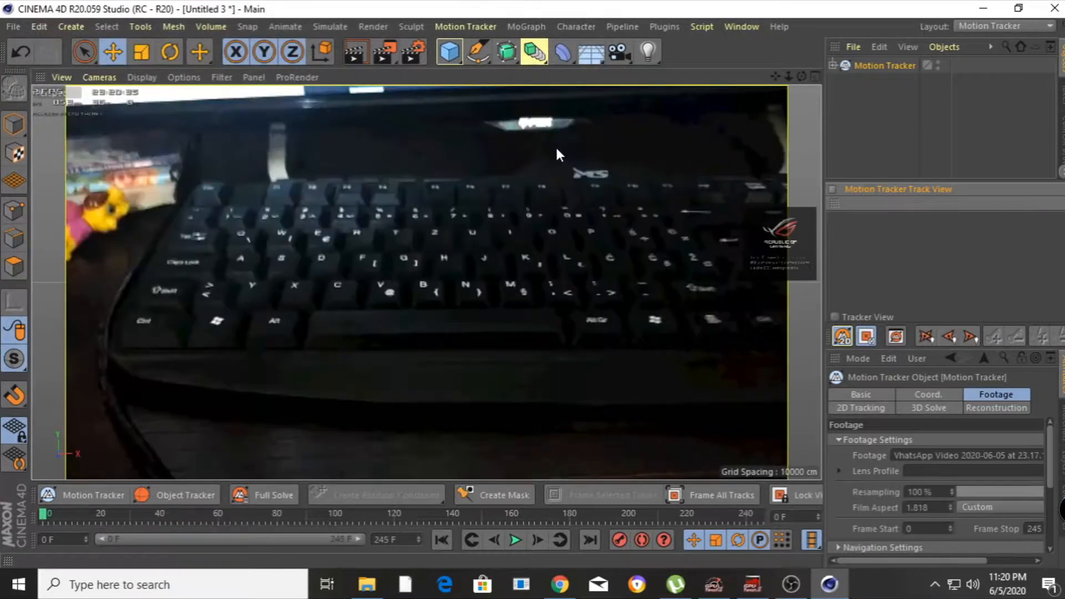
Add a cube and leave the Solved Camera's view
{"action": "left_click", "coordinate": [460, 61]}
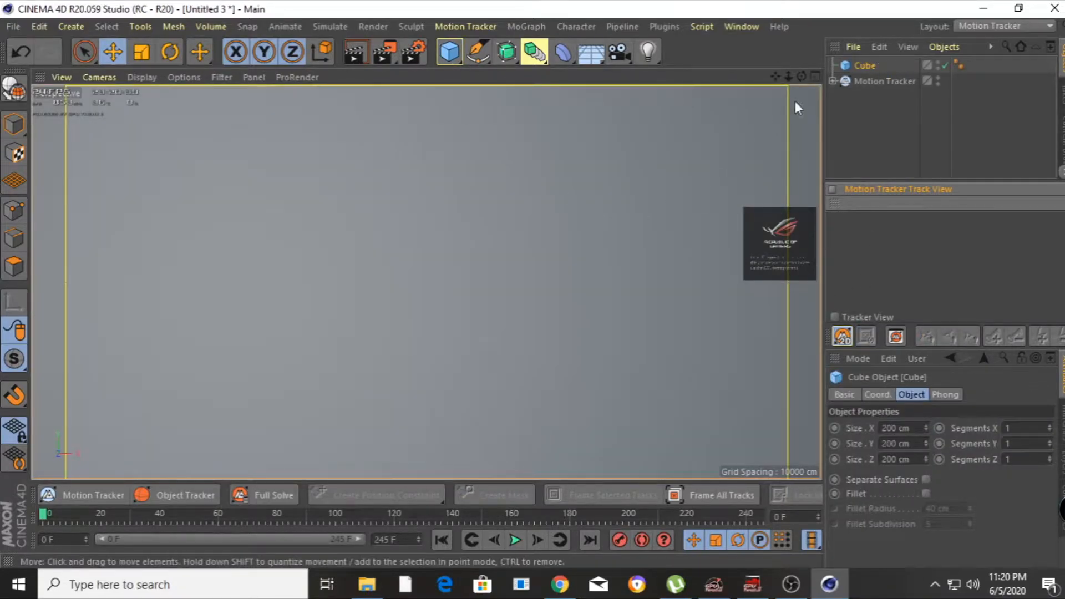
{"action": "left_click", "coordinate": [832, 82]}
{"action": "left_click", "coordinate": [952, 96]}
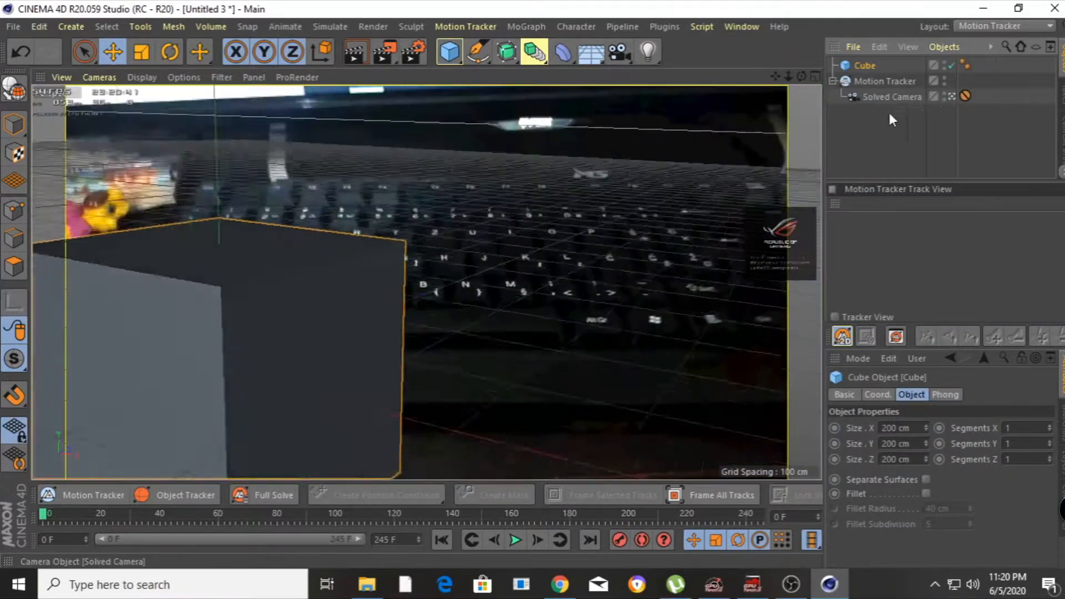
Move the cube out in front of the Solved Camera and look through that camera again
{"action": "left_click", "coordinate": [113, 52]}
{"action": "left_click", "coordinate": [14, 125]}
{"action": "left_click_drag", "start_coordinate": [471, 237], "coordinate": [715, 173]}
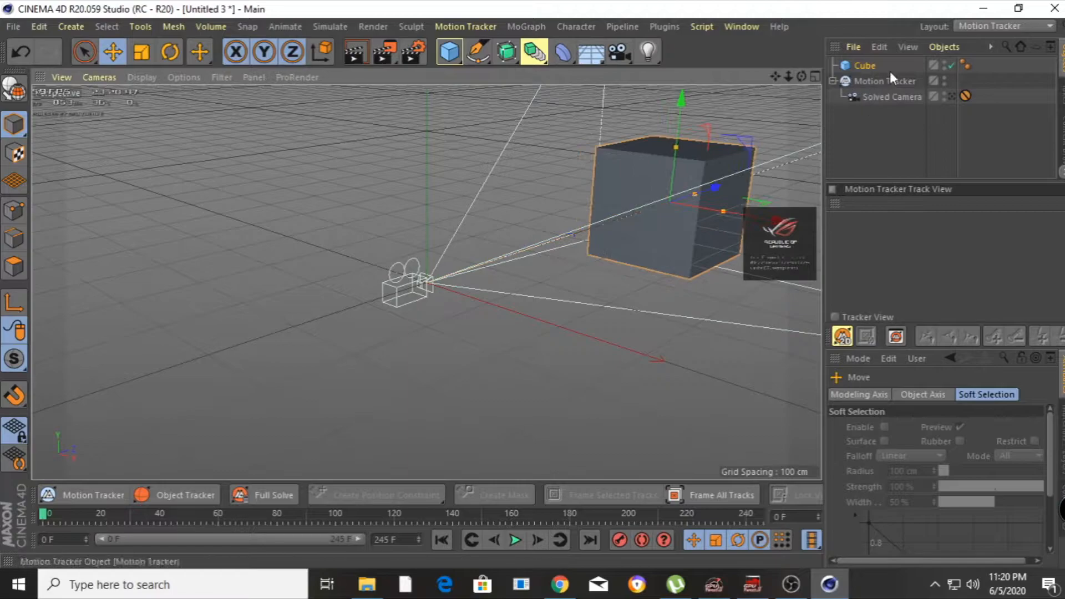
{"action": "left_click", "coordinate": [949, 93]}
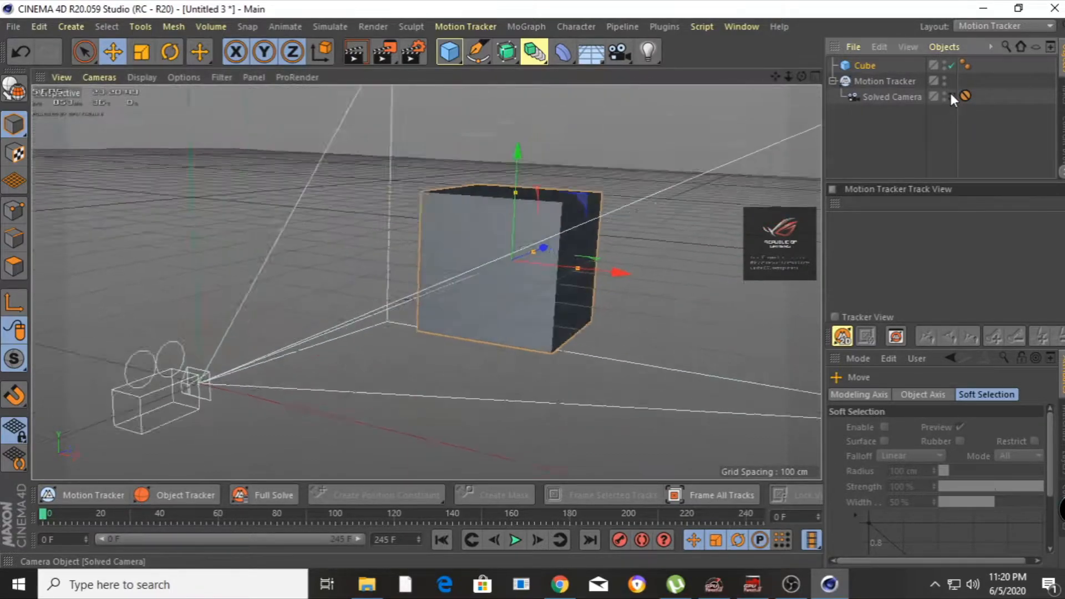
Play the footage briefly with the cube in view, return to frame 0, and delete the cube
{"action": "left_click", "coordinate": [515, 539]}
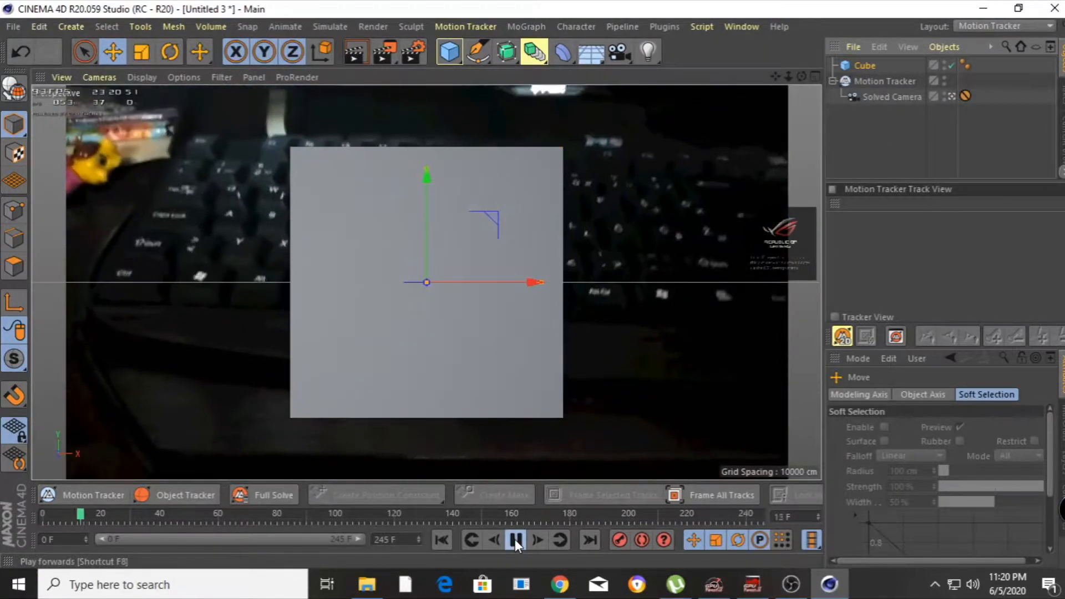
{"action": "left_click", "coordinate": [515, 539]}
{"action": "left_click", "coordinate": [43, 515]}
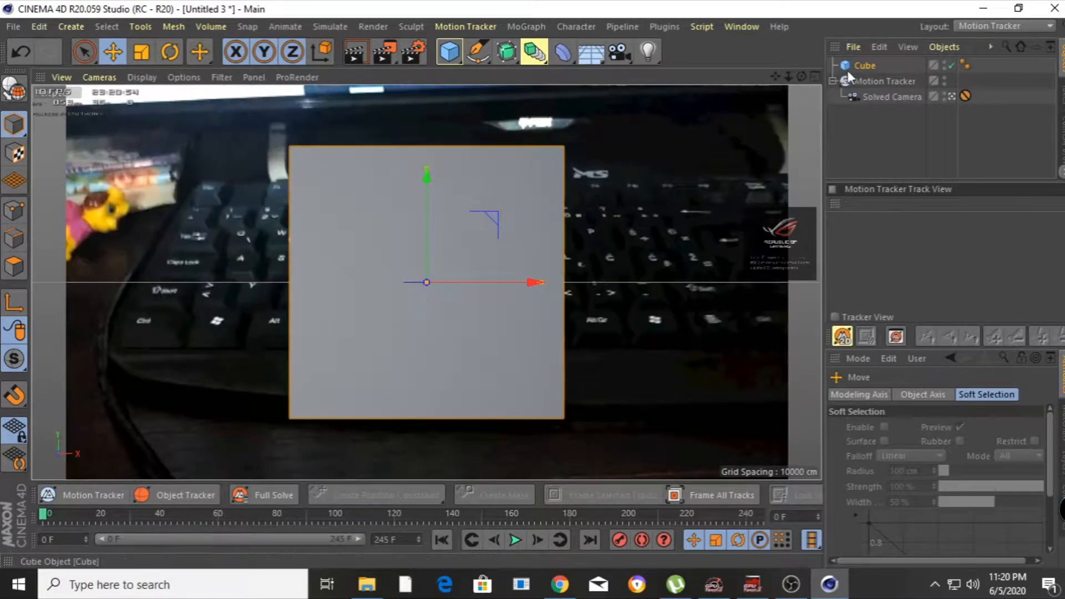
{"action": "left_click", "coordinate": [865, 68]}
{"action": "key", "text": "Delete"}
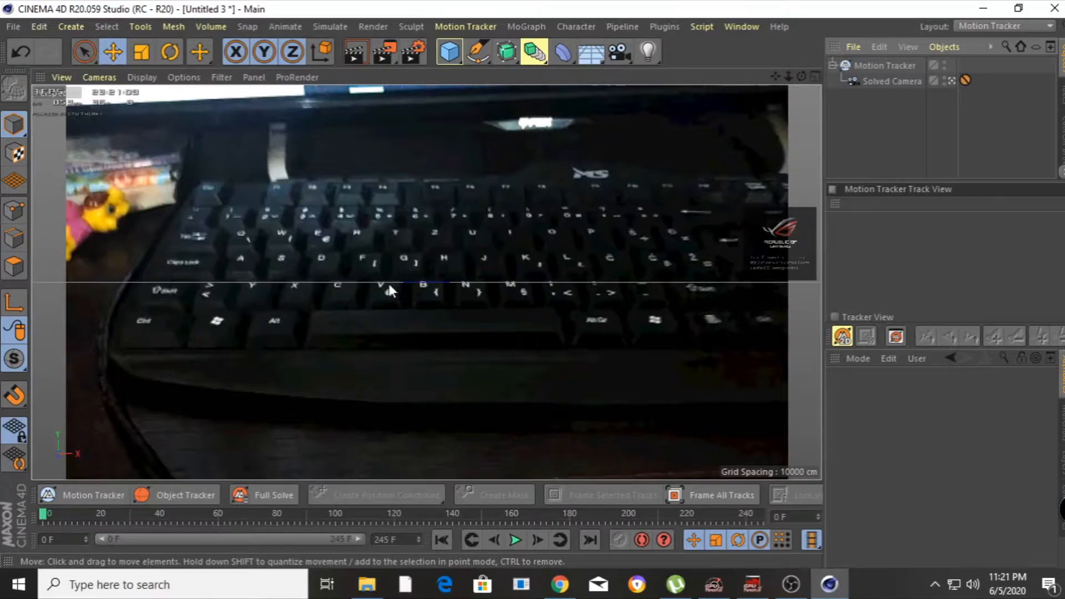
Select the Motion Tracker, widen its attributes area, and set the footage Resampling to 100%
{"action": "left_click", "coordinate": [904, 71]}
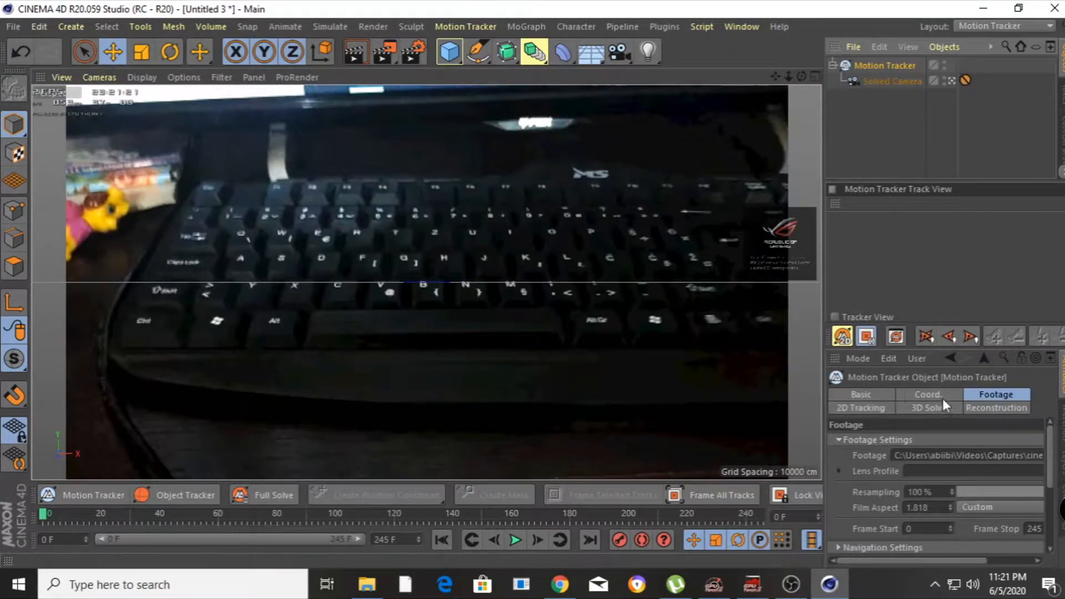
{"action": "left_click_drag", "start_coordinate": [825, 443], "coordinate": [703, 461]}
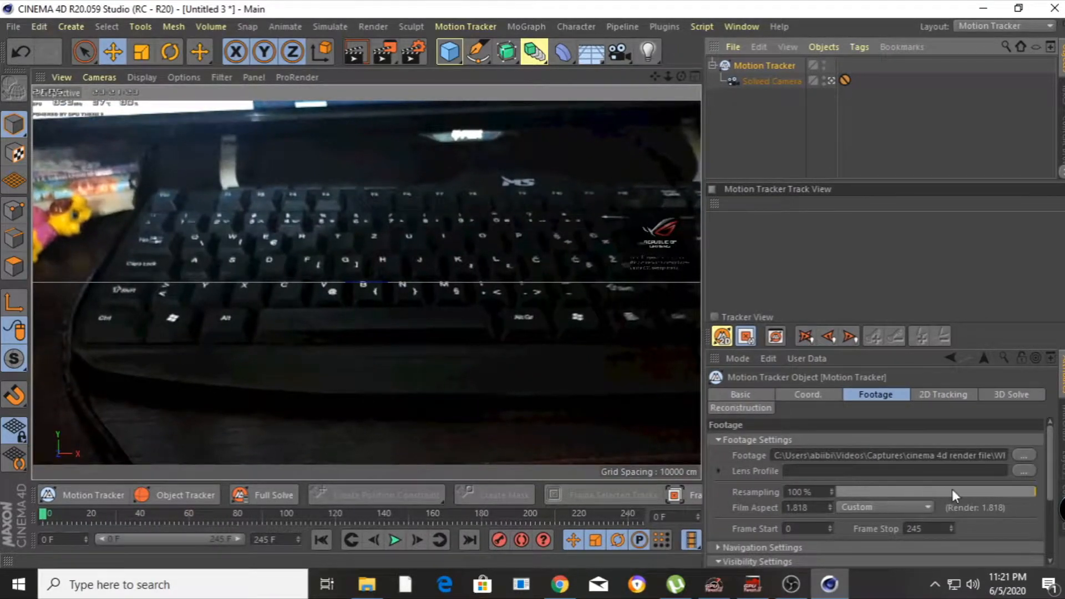
{"action": "scroll", "coordinate": [1053, 491], "scroll_direction": "down", "scroll_amount": 1}
{"action": "left_click_drag", "start_coordinate": [1021, 481], "coordinate": [1064, 482]}
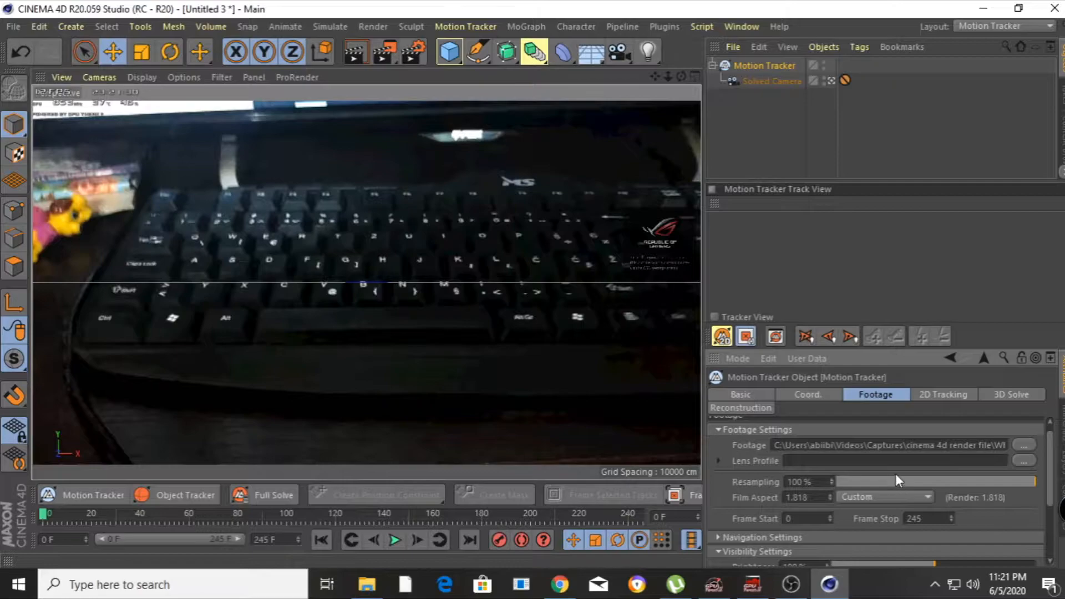
{"action": "left_click_drag", "start_coordinate": [867, 483], "coordinate": [1053, 486]}
Scrub the first frames of the footage, return to frame 0, and set the footage Brightness to 102%
{"action": "left_click_drag", "start_coordinate": [1045, 470], "coordinate": [1040, 510]}
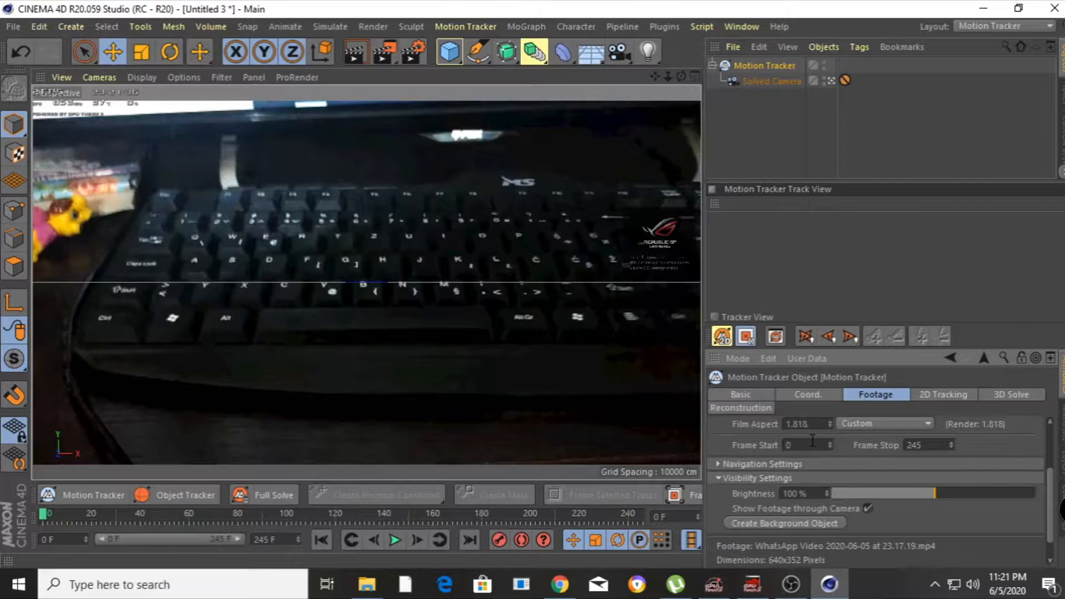
{"action": "left_click", "coordinate": [91, 515]}
{"action": "left_click", "coordinate": [56, 515]}
{"action": "left_click_drag", "start_coordinate": [53, 510], "coordinate": [42, 512]}
{"action": "mouse_move", "coordinate": [941, 493]}
{"action": "left_mouse_down"}
{"action": "mouse_move", "coordinate": [1030, 498]}
{"action": "mouse_move", "coordinate": [860, 564]}
{"action": "mouse_move", "coordinate": [801, 567]}
{"action": "mouse_move", "coordinate": [844, 554]}
{"action": "mouse_move", "coordinate": [944, 563]}
{"action": "mouse_move", "coordinate": [937, 571]}
{"action": "left_mouse_up"}
{"action": "scroll", "coordinate": [1056, 485], "scroll_direction": "up", "scroll_amount": 2}
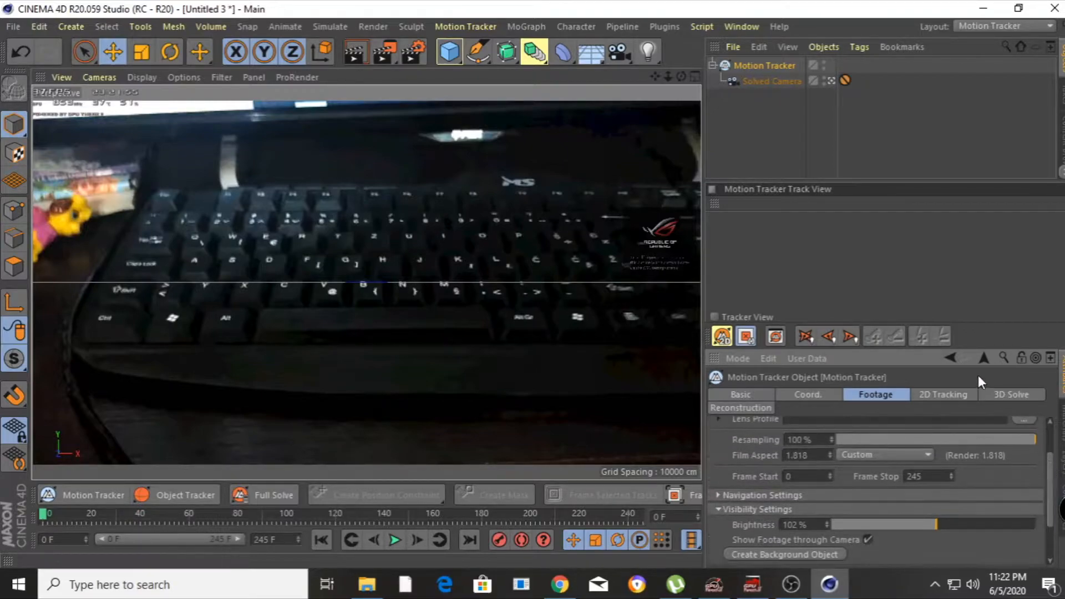
Look over the Motion Tracker's 2D Tracking and 3D Solve settings and run Full Solve on the footage
{"action": "left_click", "coordinate": [963, 393]}
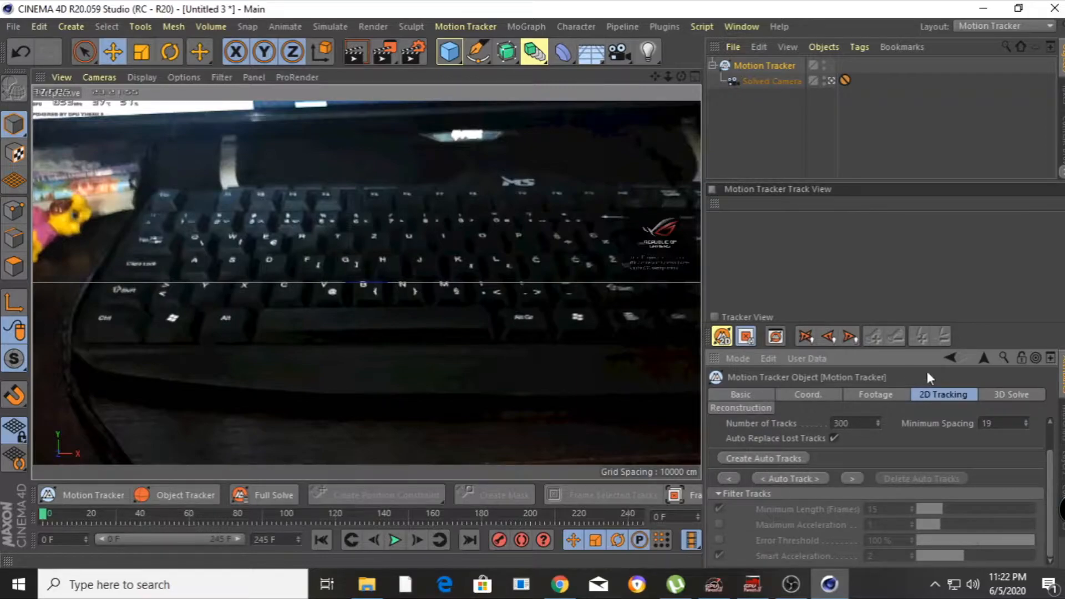
{"action": "left_click", "coordinate": [992, 394]}
{"action": "scroll", "coordinate": [1051, 458], "scroll_direction": "down", "scroll_amount": 2}
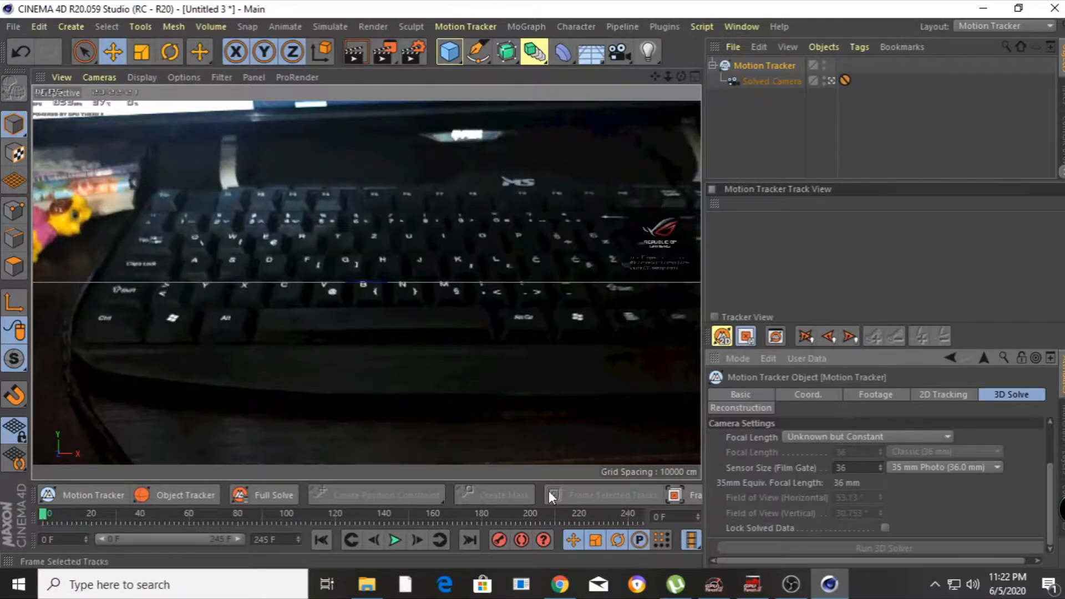
{"action": "left_click", "coordinate": [239, 491]}
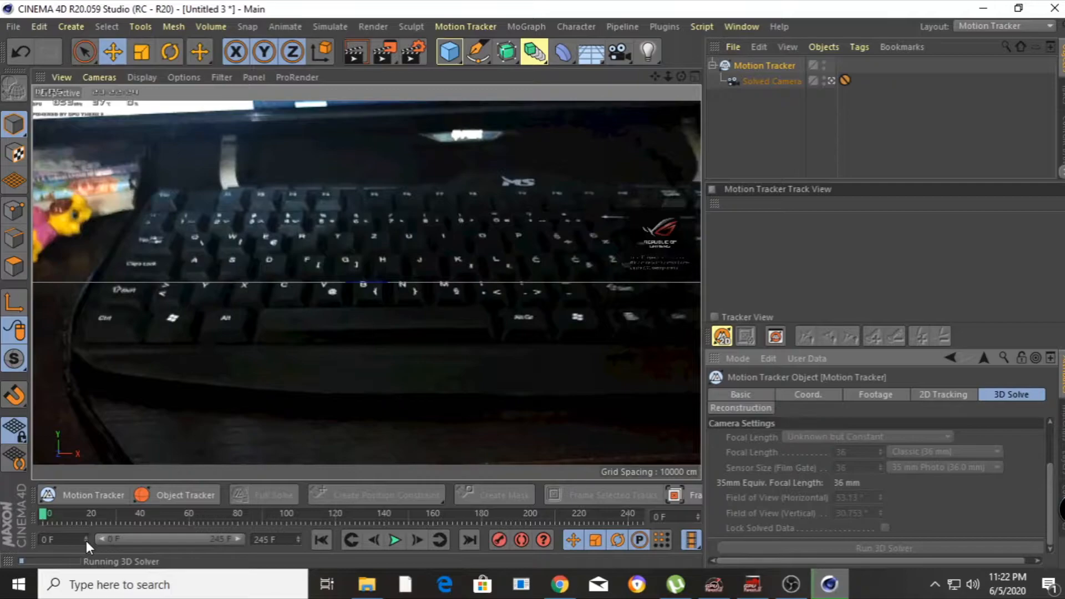
{"action": "mouse_move", "coordinate": [790, 584]}
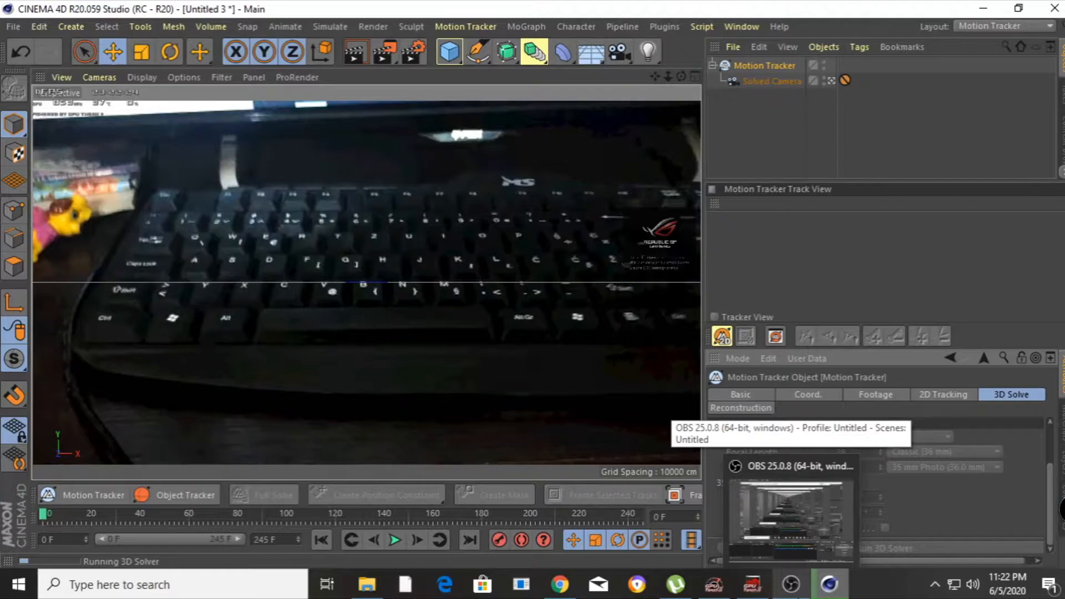
{"action": "left_click", "coordinate": [791, 511]}
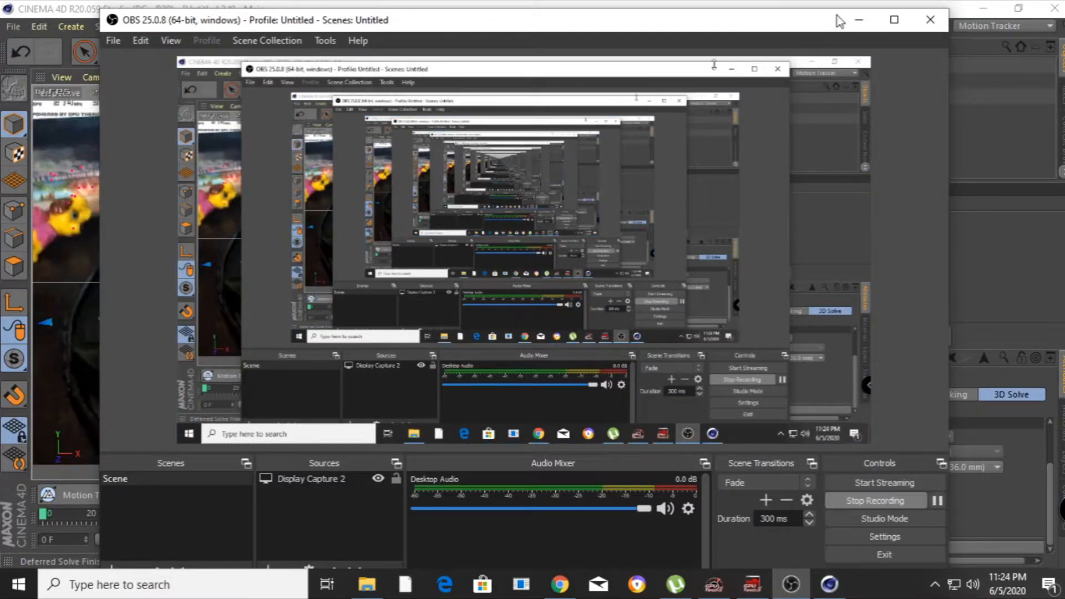
{"action": "left_click", "coordinate": [859, 20]}
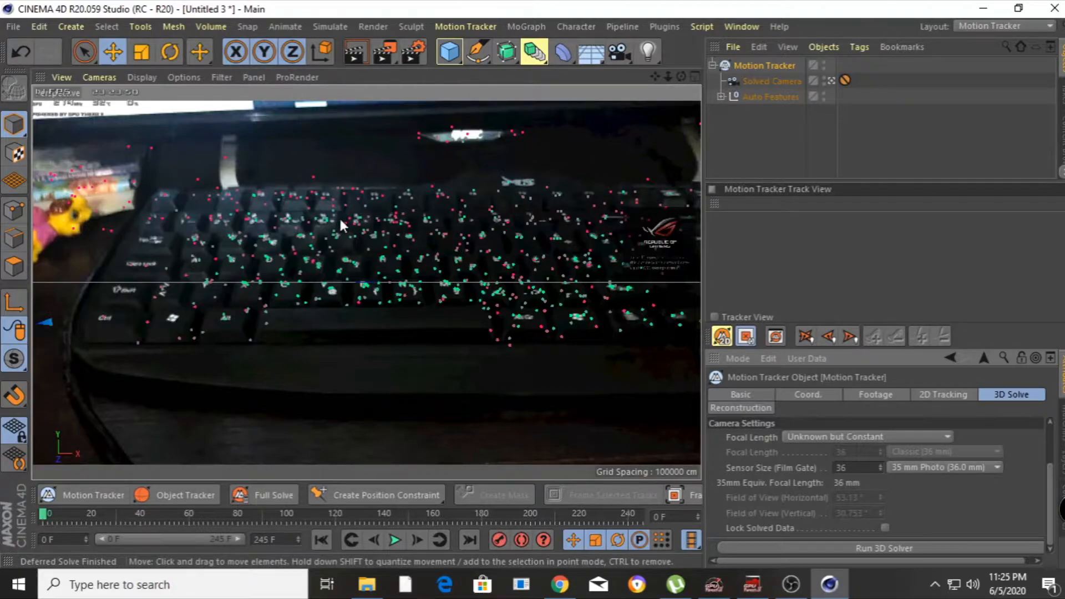
Play the solved footage to check how the tracked points follow the keyboard, and return to frame 0
{"action": "left_click", "coordinate": [397, 542]}
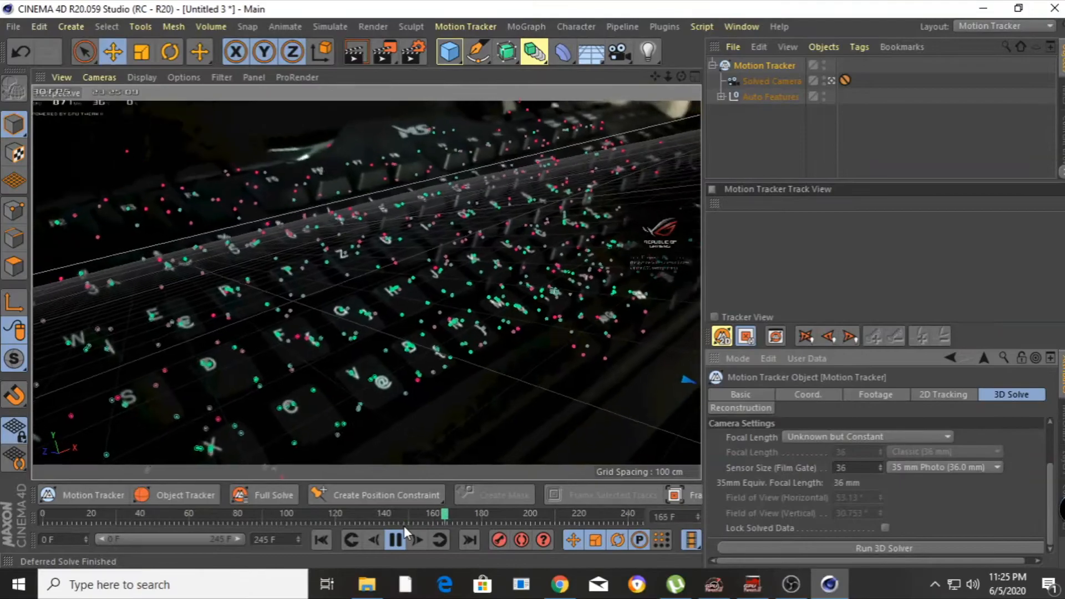
{"action": "left_click", "coordinate": [399, 540]}
{"action": "left_click_drag", "start_coordinate": [406, 521], "coordinate": [42, 516]}
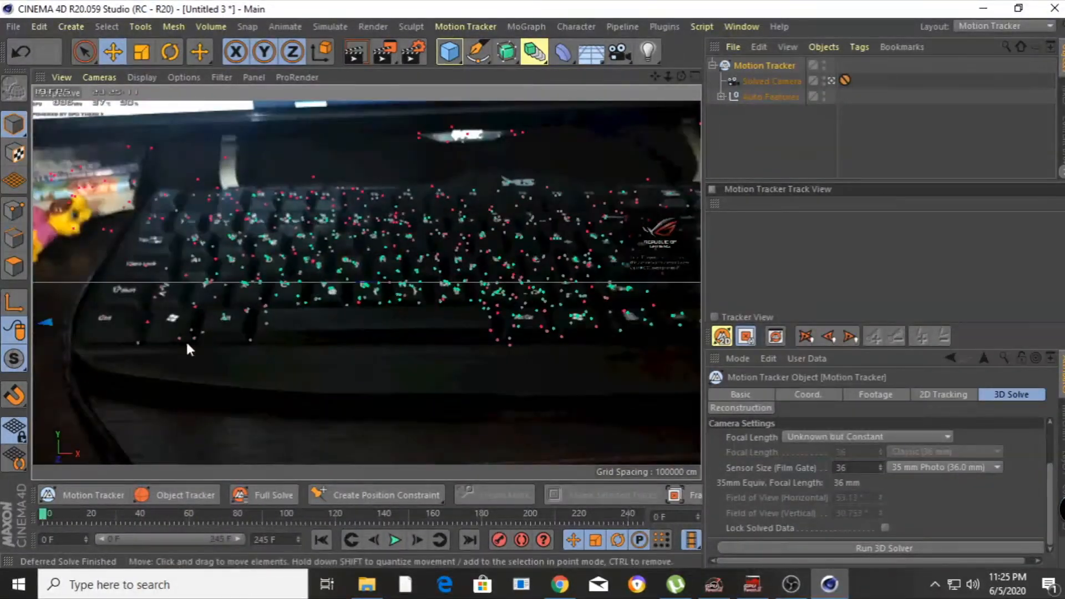
Add a Position Constraint to the Motion Tracker and target it at tracked point Auto 3469 near the middle of the keyboard
{"action": "right_click", "coordinate": [744, 68]}
{"action": "mouse_move", "coordinate": [780, 98]}
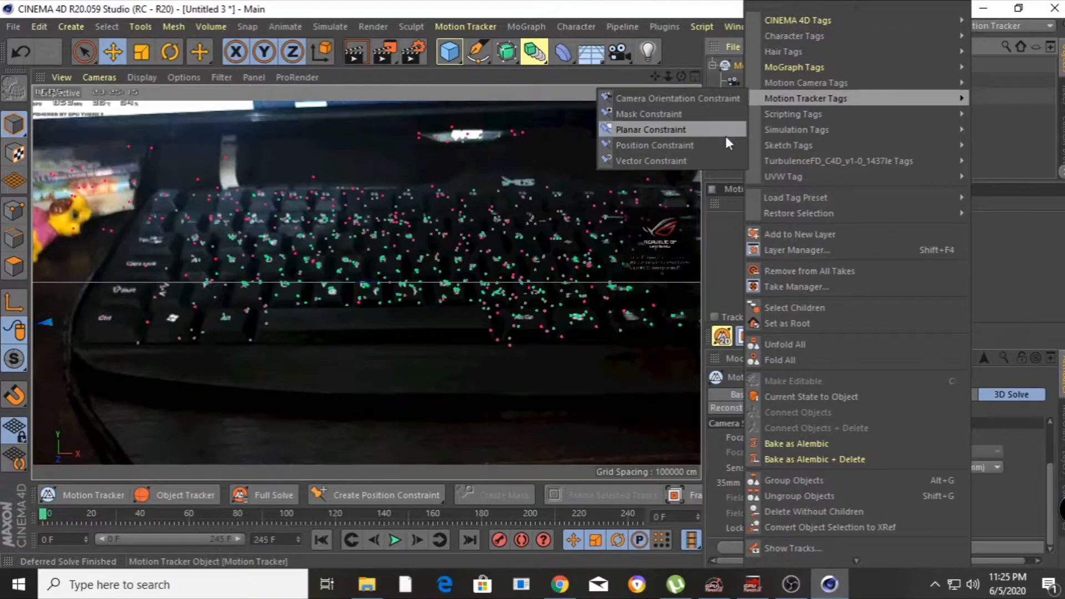
{"action": "left_click", "coordinate": [664, 150]}
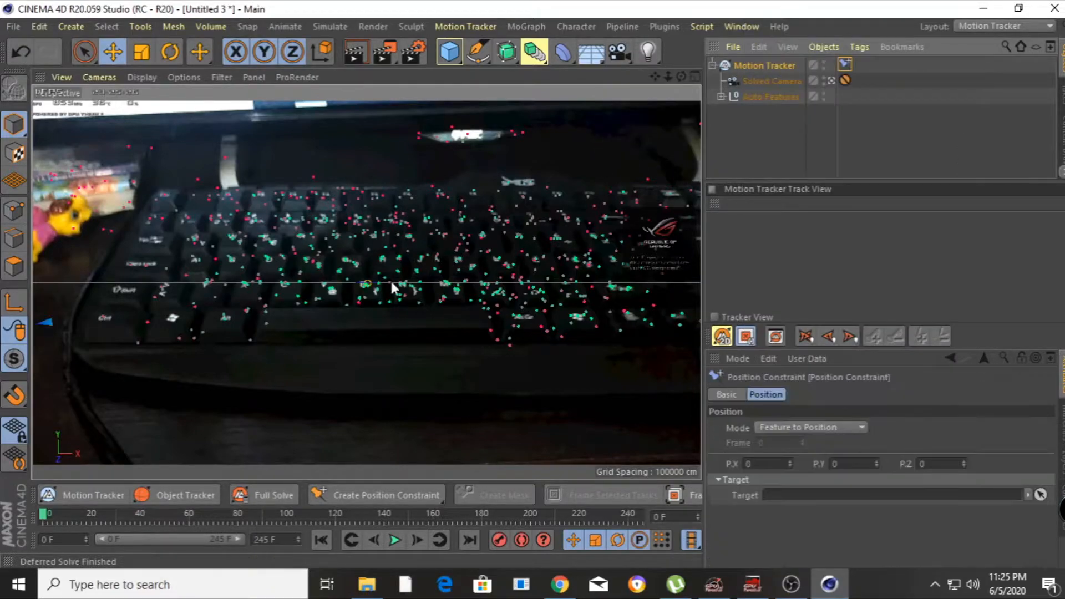
{"action": "left_click", "coordinate": [368, 284]}
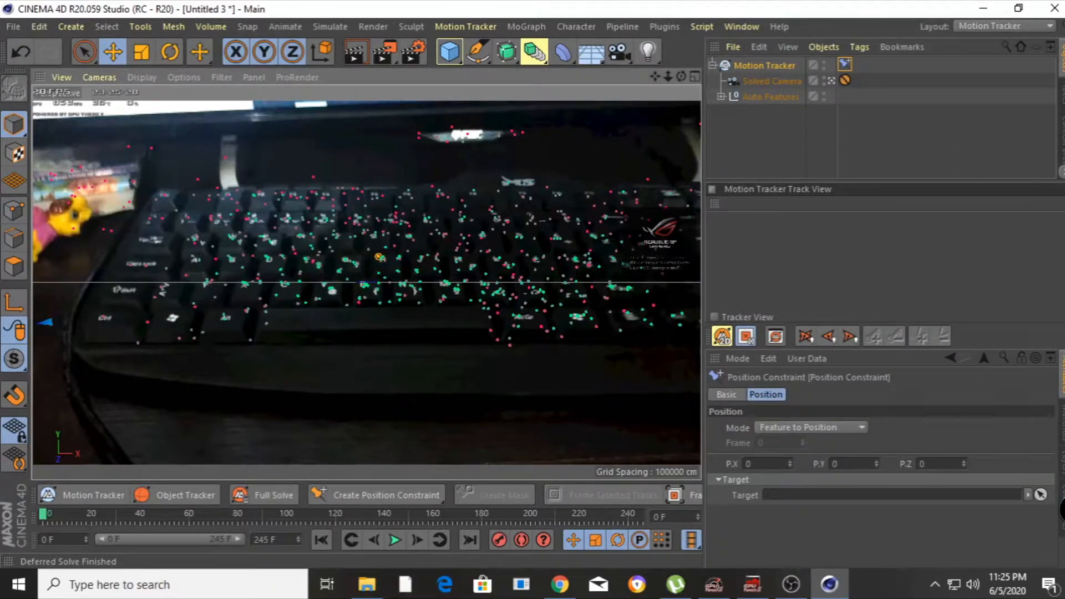
{"action": "left_click", "coordinate": [345, 261]}
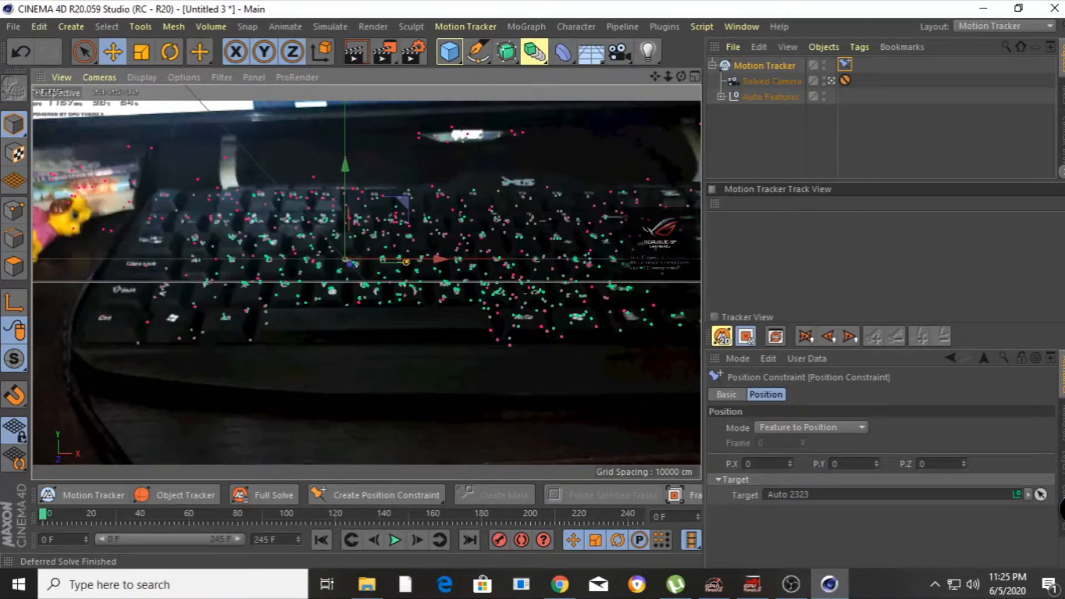
{"action": "left_click", "coordinate": [458, 270]}
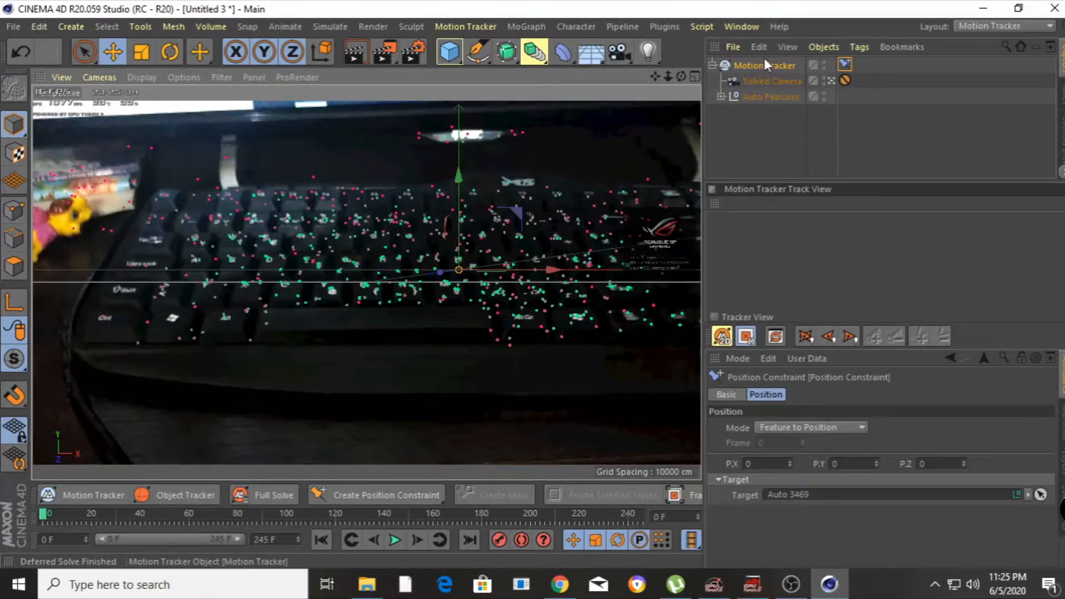
Add a Planar Constraint to the Motion Tracker, attach its three corners to tracked points on the keys, and review both constraints
{"action": "right_click", "coordinate": [748, 61]}
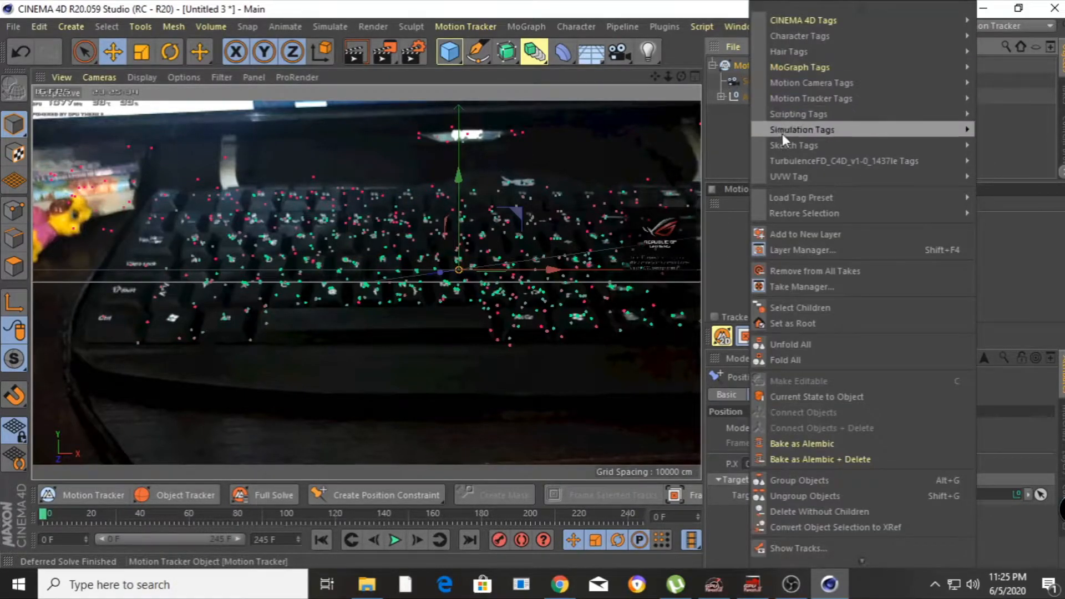
{"action": "mouse_move", "coordinate": [788, 134]}
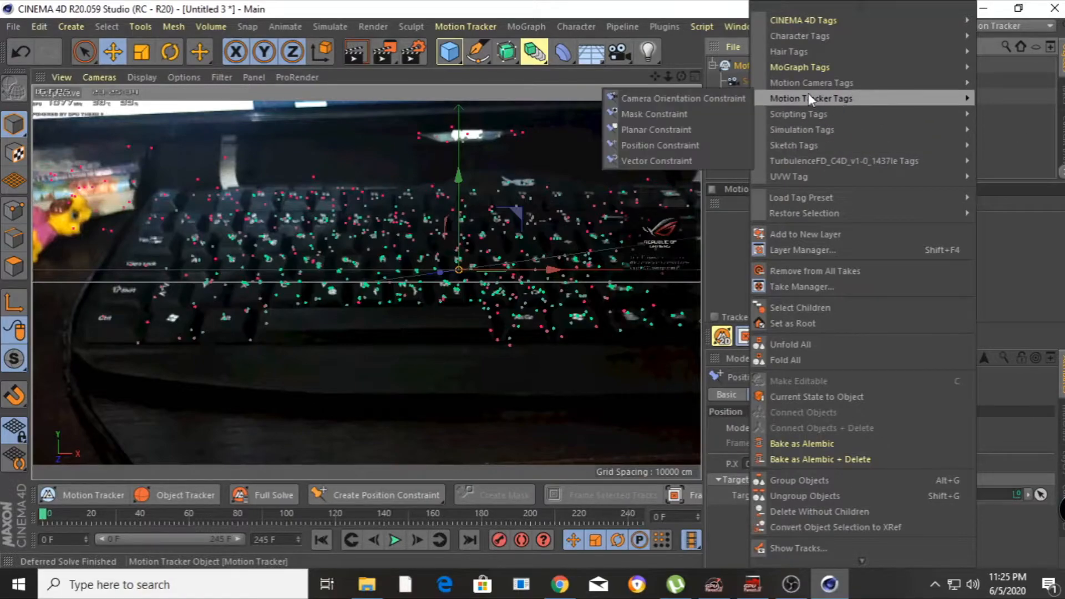
{"action": "left_click", "coordinate": [706, 129]}
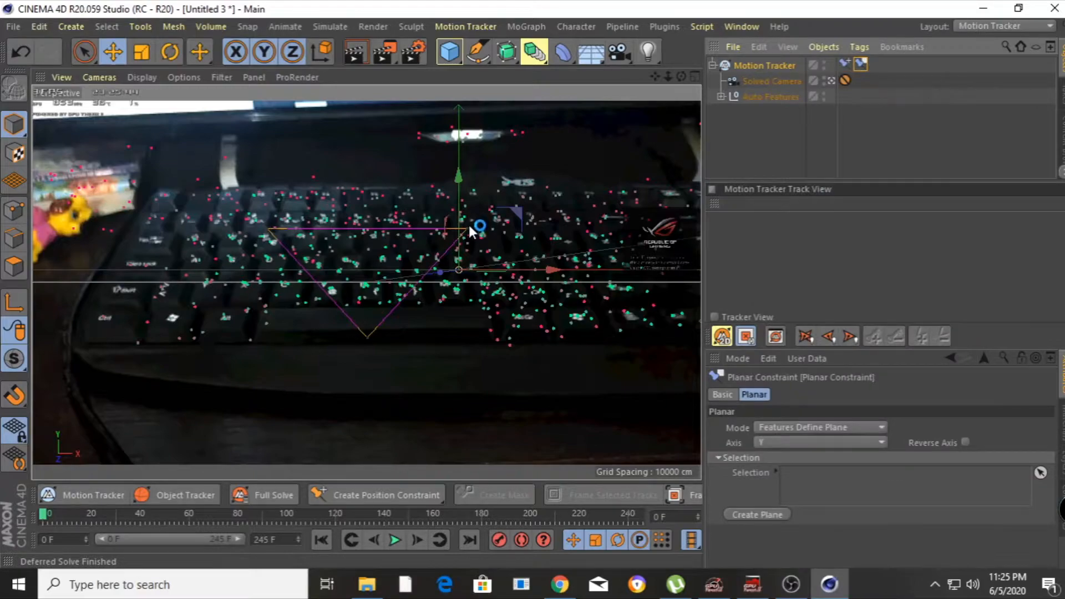
{"action": "left_click_drag", "start_coordinate": [468, 233], "coordinate": [519, 237]}
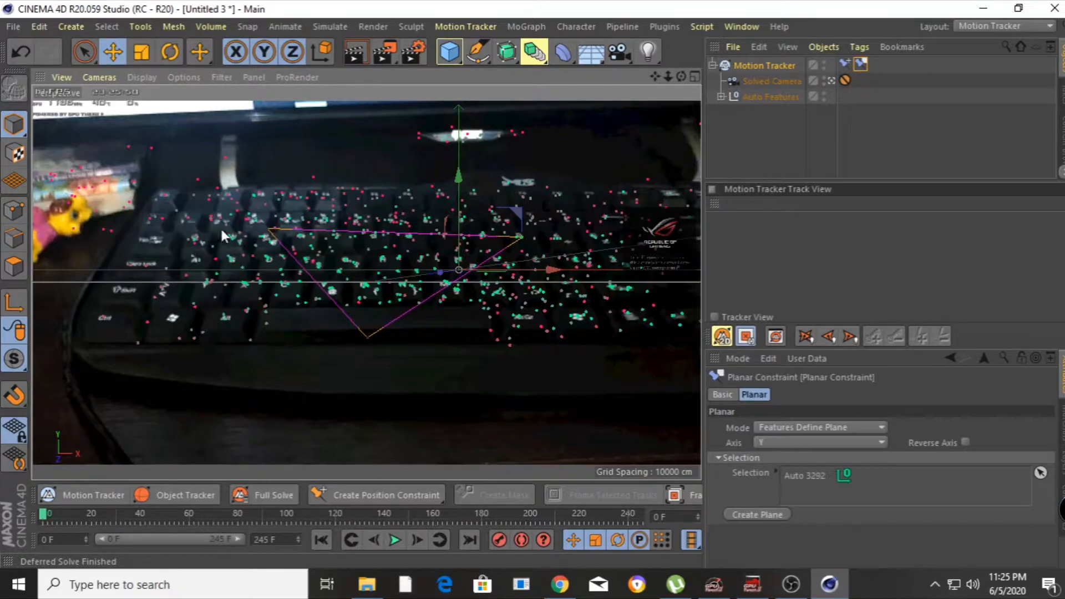
{"action": "left_click_drag", "start_coordinate": [270, 232], "coordinate": [355, 244]}
{"action": "left_click_drag", "start_coordinate": [370, 344], "coordinate": [458, 290]}
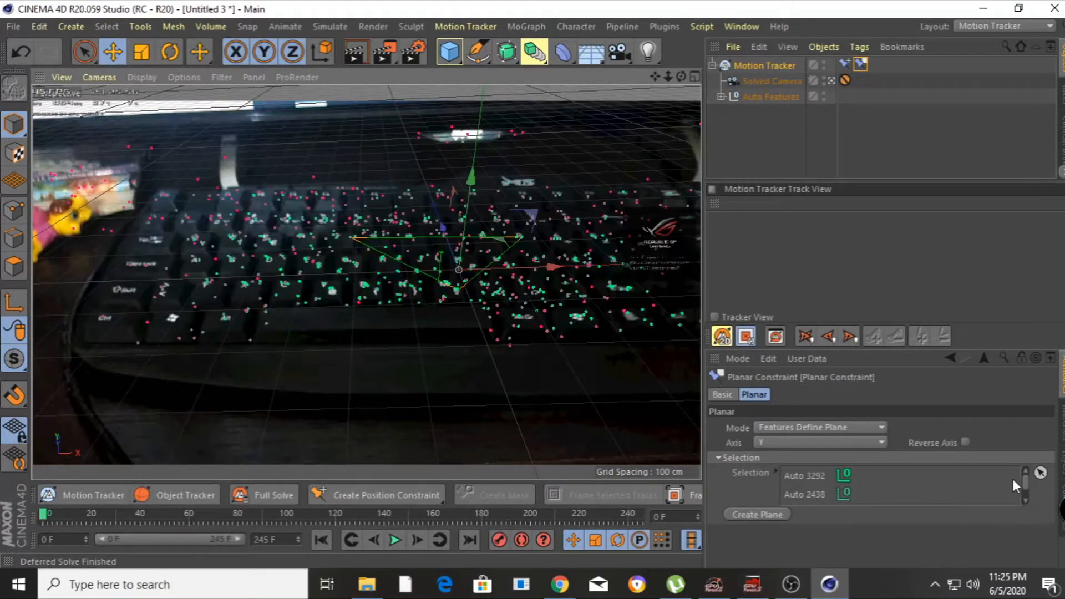
{"action": "left_click_drag", "start_coordinate": [1027, 483], "coordinate": [1041, 497]}
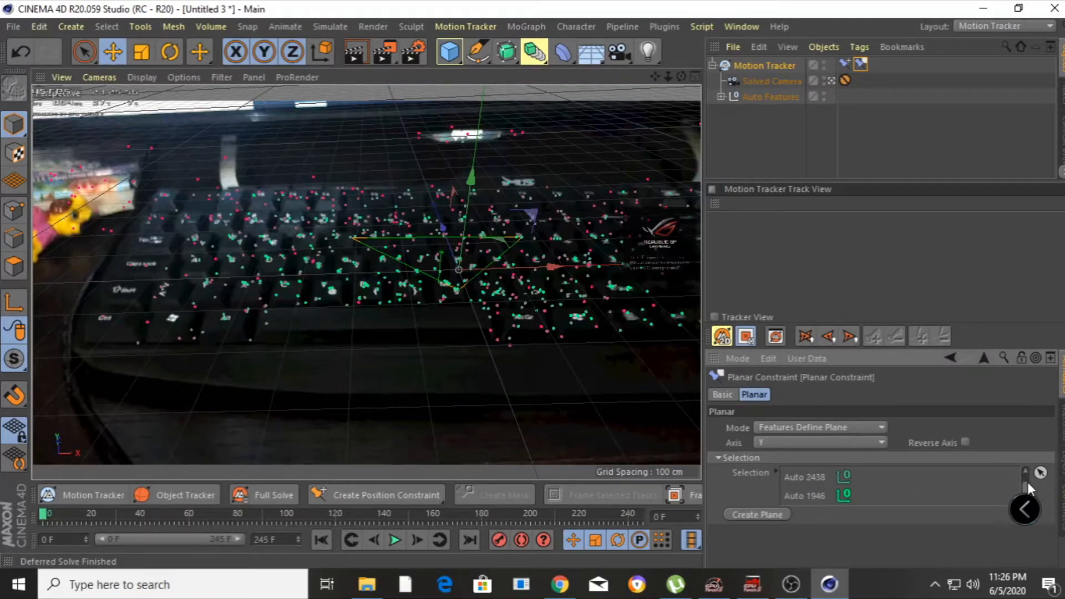
{"action": "mouse_move", "coordinate": [1025, 491]}
{"action": "left_mouse_down"}
{"action": "mouse_move", "coordinate": [1027, 478]}
{"action": "mouse_move", "coordinate": [1027, 495]}
{"action": "left_mouse_up"}
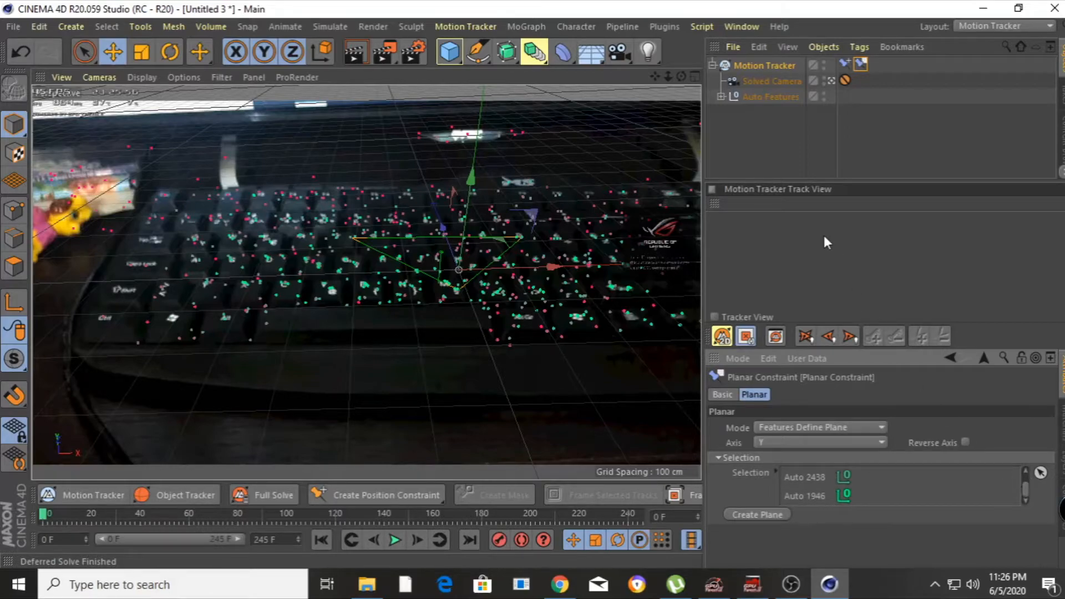
{"action": "left_click", "coordinate": [844, 63]}
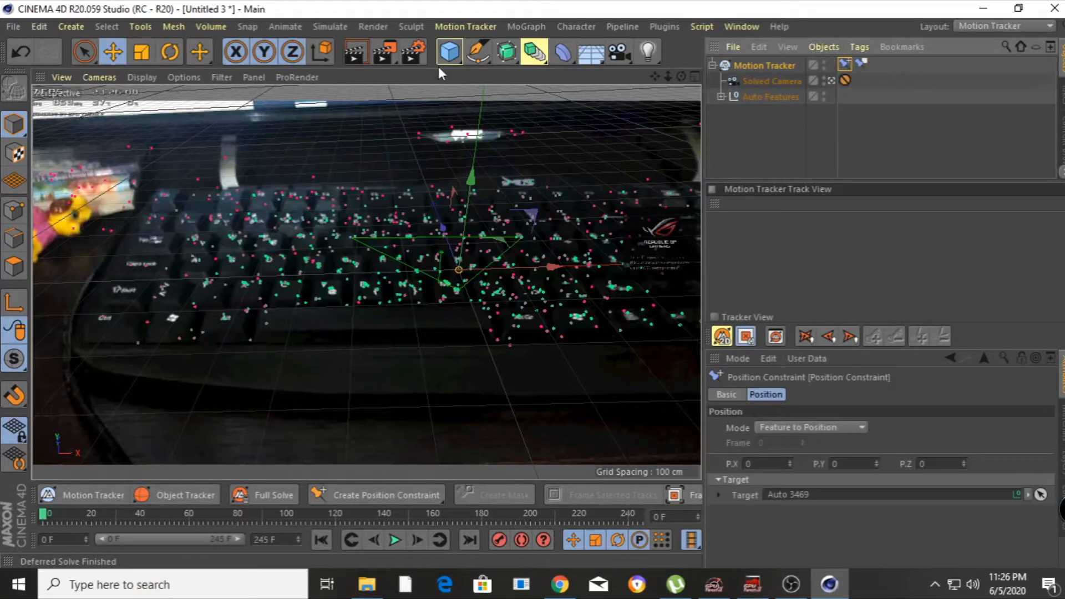
Add a temporary cube, play the footage to check that it sticks to the keyboard, and delete it at frame 0
{"action": "left_click", "coordinate": [449, 52]}
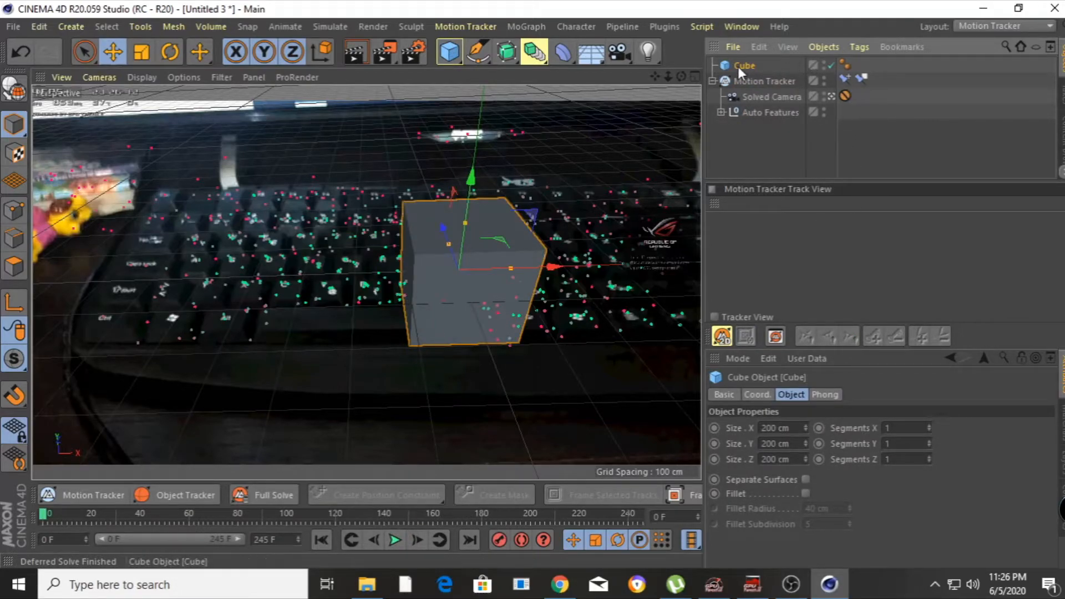
{"action": "key", "text": "Delete"}
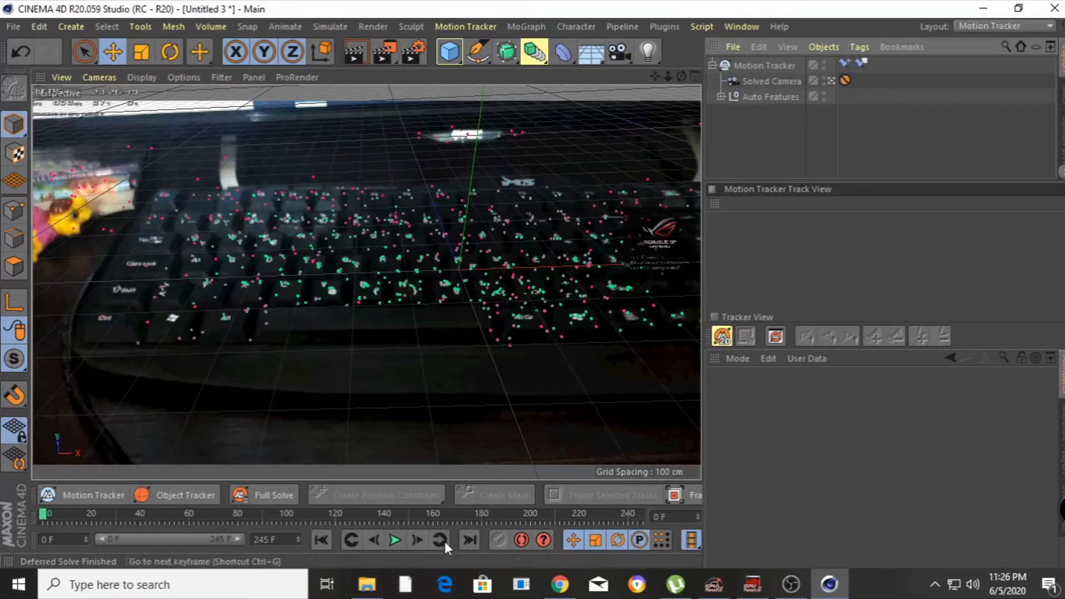
{"action": "left_click", "coordinate": [452, 56]}
{"action": "left_click", "coordinate": [396, 541]}
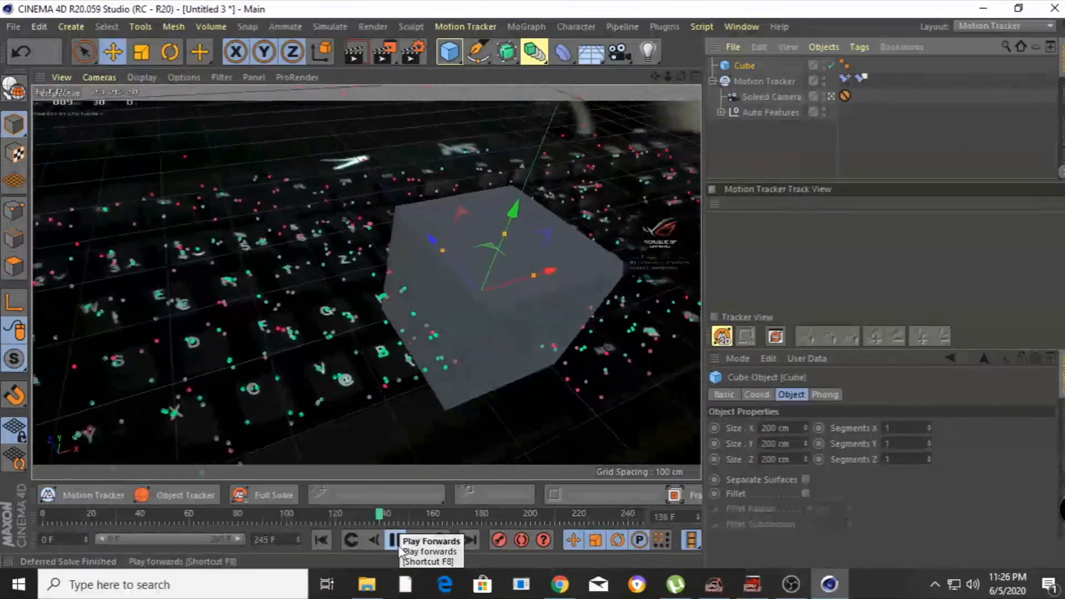
{"action": "left_click", "coordinate": [396, 541]}
{"action": "left_click_drag", "start_coordinate": [394, 519], "coordinate": [40, 518]}
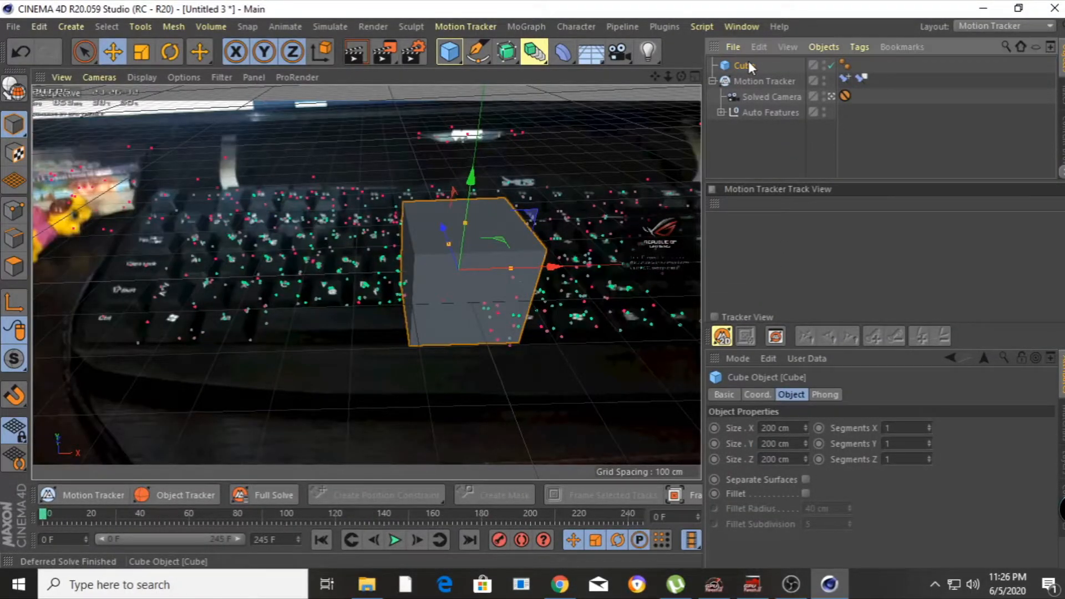
{"action": "key", "text": "Delete"}
Start merging an external file into the scene and browse to the Concrete Wall-C4D Material folder
{"action": "left_click", "coordinate": [732, 48]}
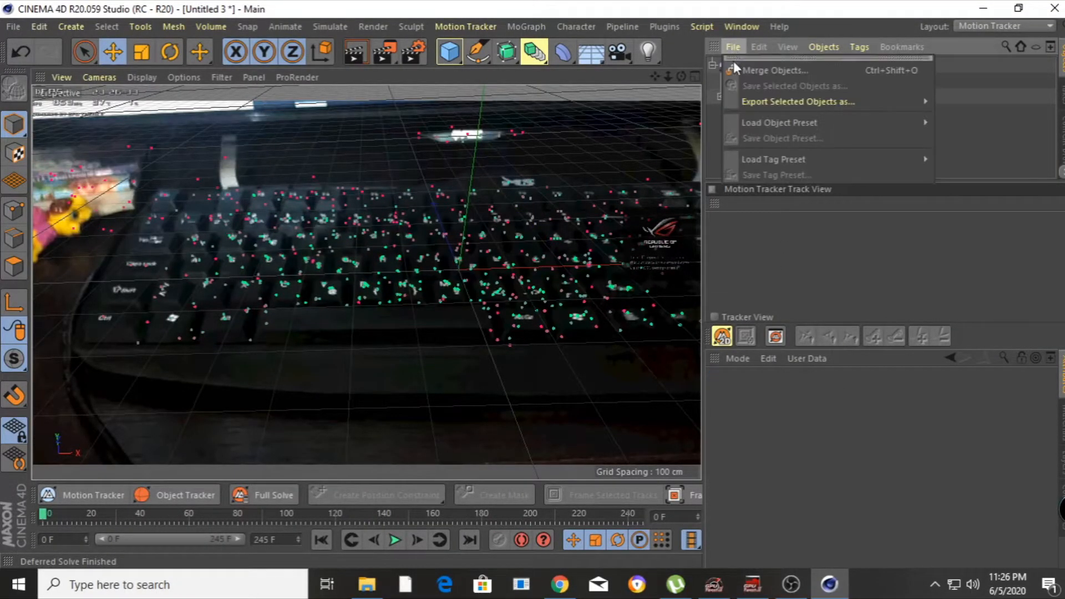
{"action": "left_click", "coordinate": [546, 148]}
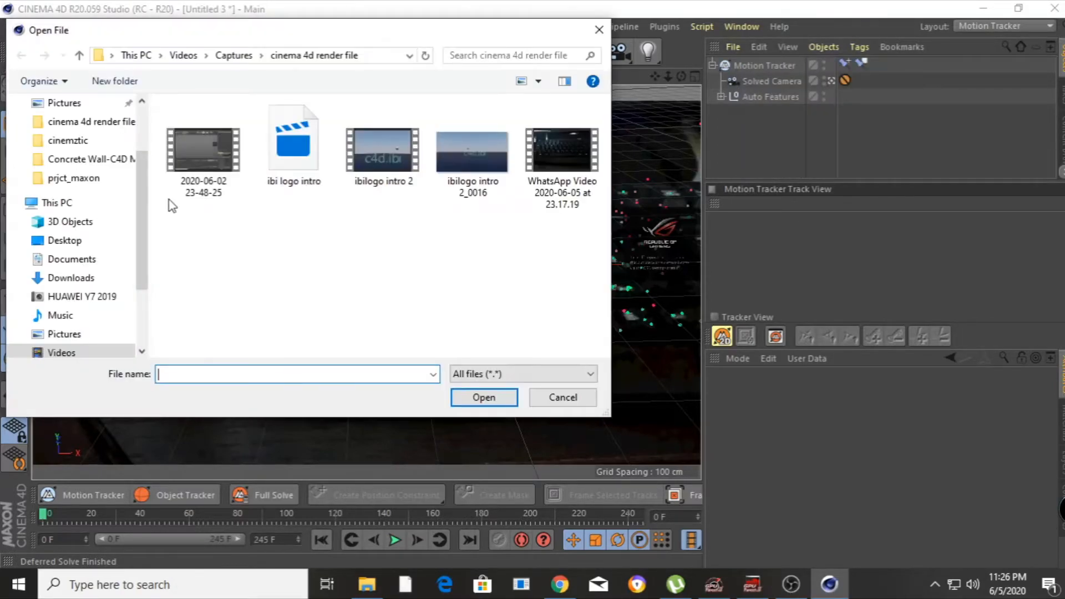
{"action": "left_click", "coordinate": [95, 166]}
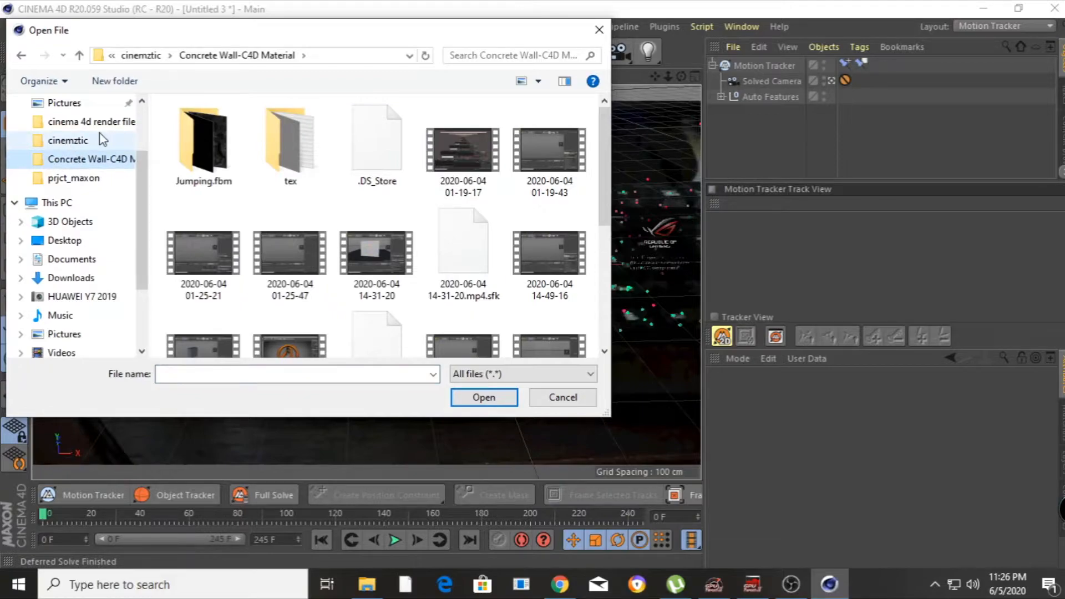
{"action": "left_click", "coordinate": [103, 146]}
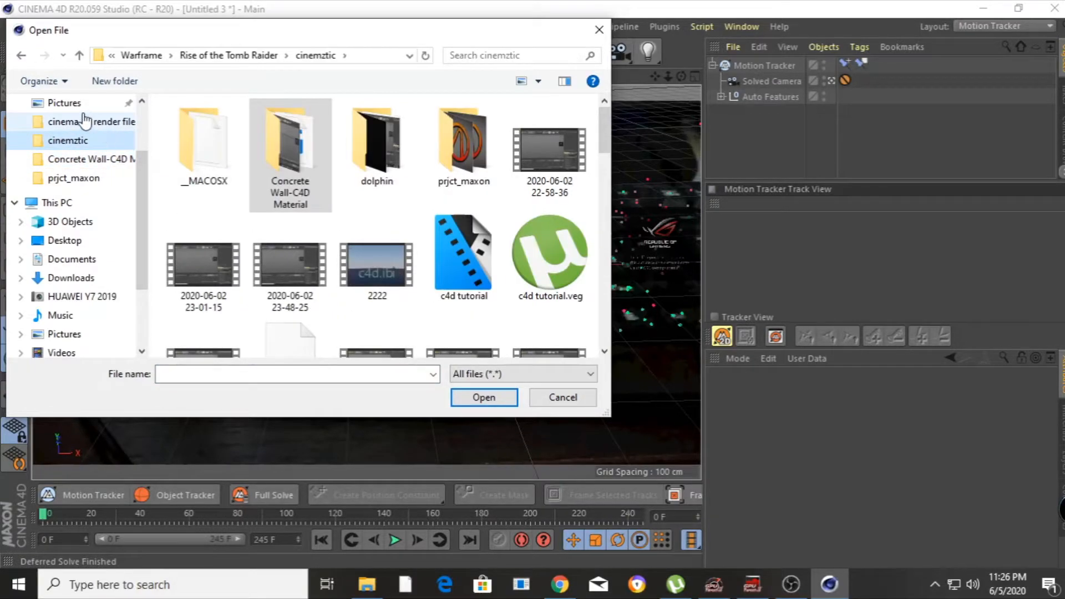
{"action": "left_click", "coordinate": [99, 103]}
{"action": "left_click", "coordinate": [95, 122]}
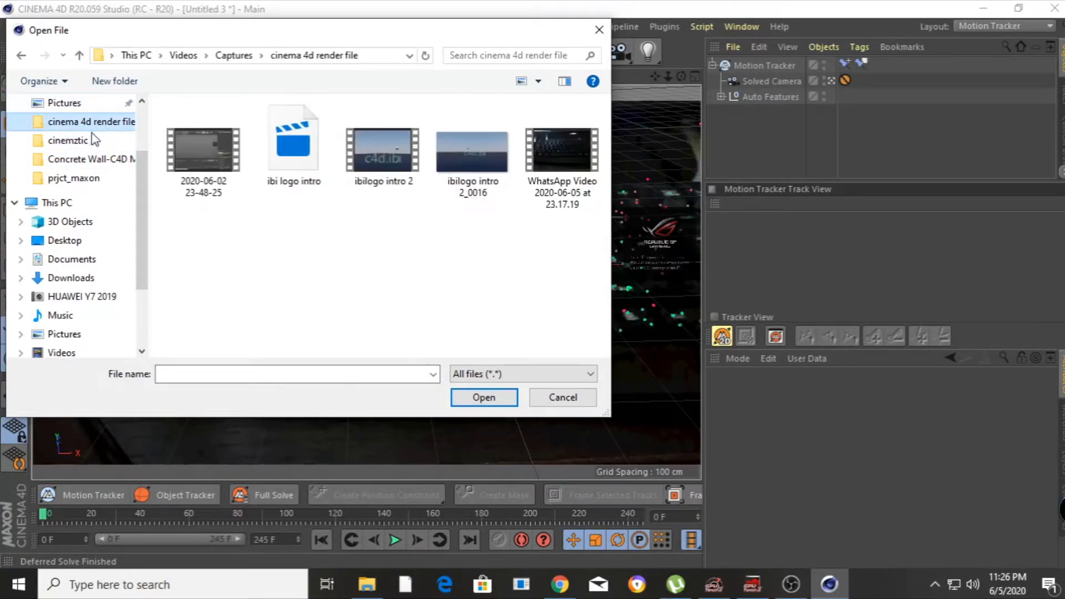
{"action": "left_click", "coordinate": [89, 141]}
{"action": "left_click_drag", "start_coordinate": [603, 145], "coordinate": [551, 265]}
{"action": "left_click", "coordinate": [82, 161]}
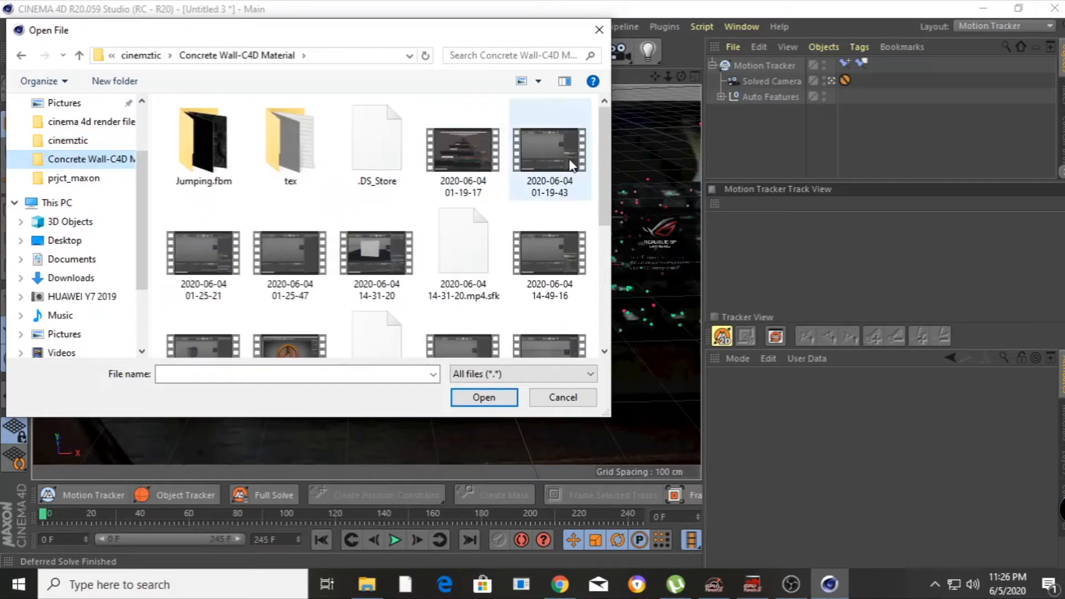
Merge Jumping.fbx into the scene with its import settings accepted and without reassigning the included takes
{"action": "left_click_drag", "start_coordinate": [602, 165], "coordinate": [605, 281]}
{"action": "double_click", "coordinate": [444, 202]}
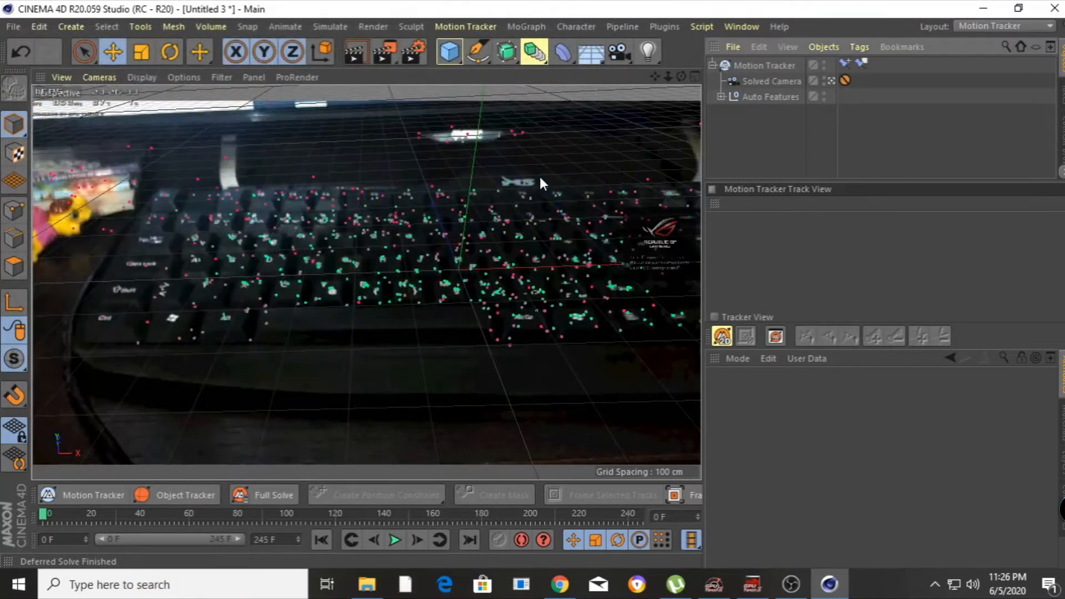
{"action": "left_click", "coordinate": [513, 364]}
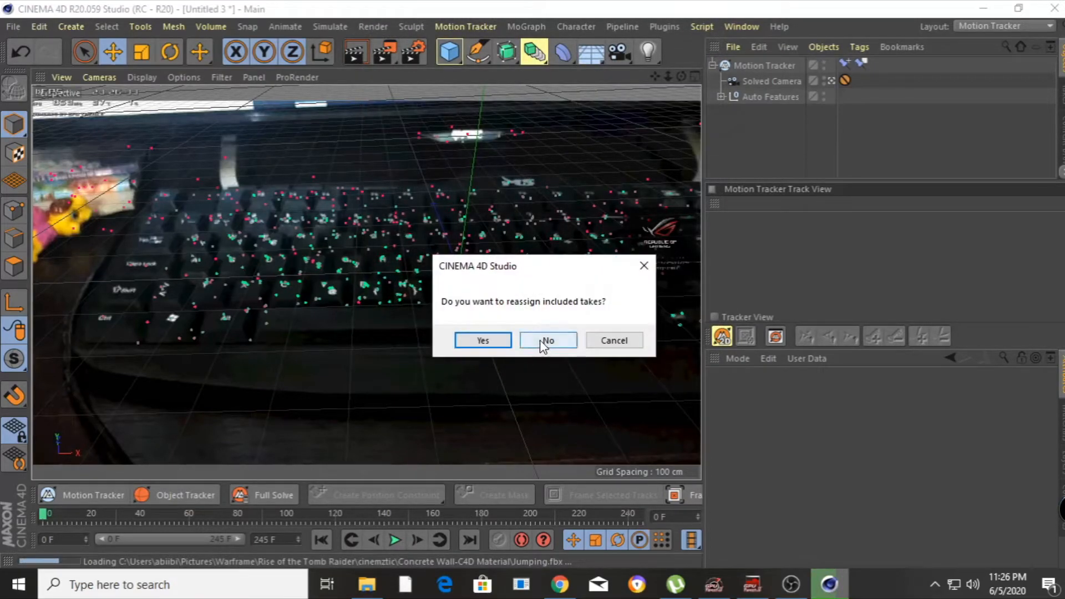
{"action": "left_click", "coordinate": [542, 343]}
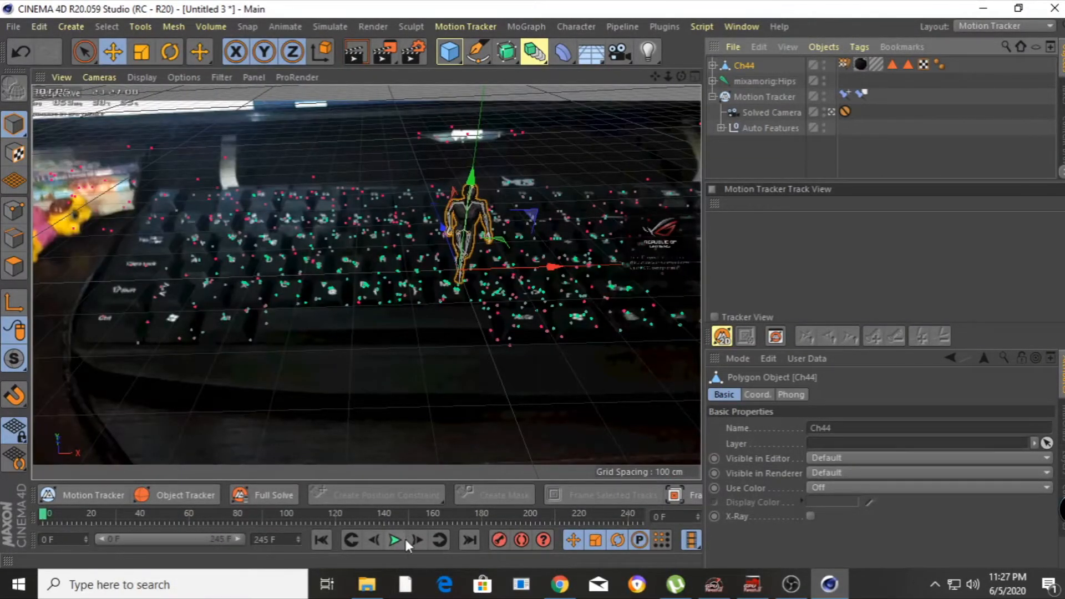
Play the animation to check the imported character on the keyboard, and return to frame 0
{"action": "left_click", "coordinate": [395, 540]}
{"action": "left_click", "coordinate": [395, 541]}
{"action": "left_click_drag", "start_coordinate": [153, 516], "coordinate": [29, 500]}
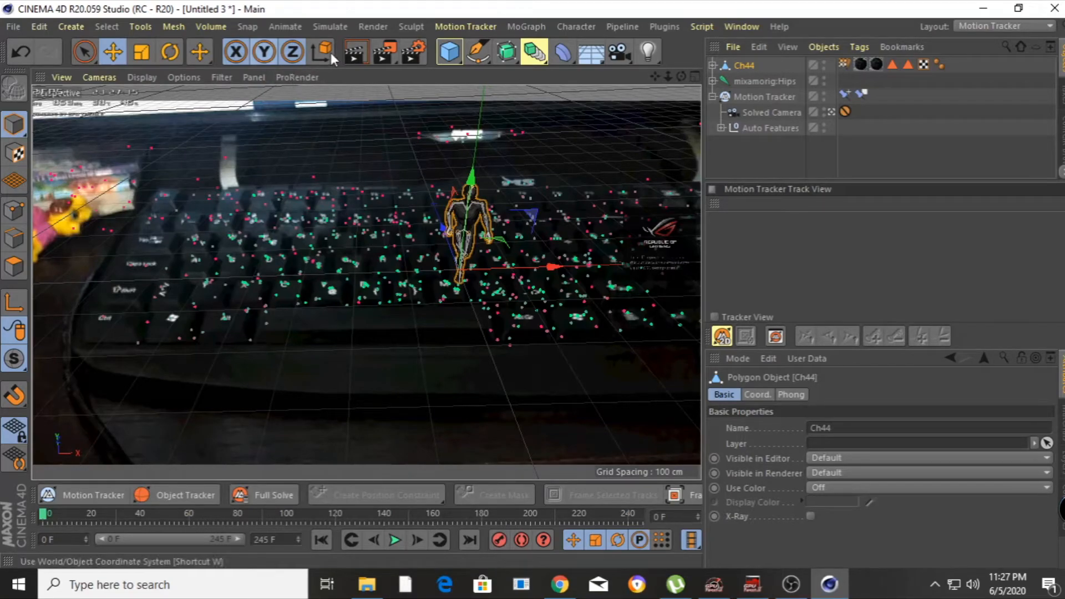
Select Ch44 and mixamorig:Hips together, try rotating them about the vertical axis, and check the rotation in playback
{"action": "left_click", "coordinate": [170, 52]}
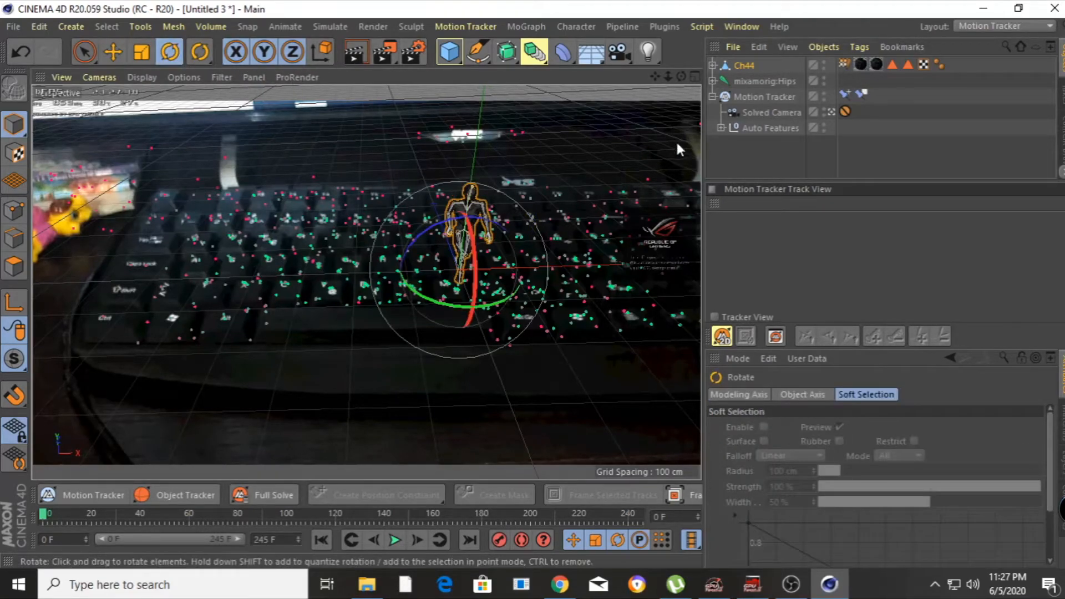
{"action": "left_click", "coordinate": [747, 81], "text": "ctrl"}
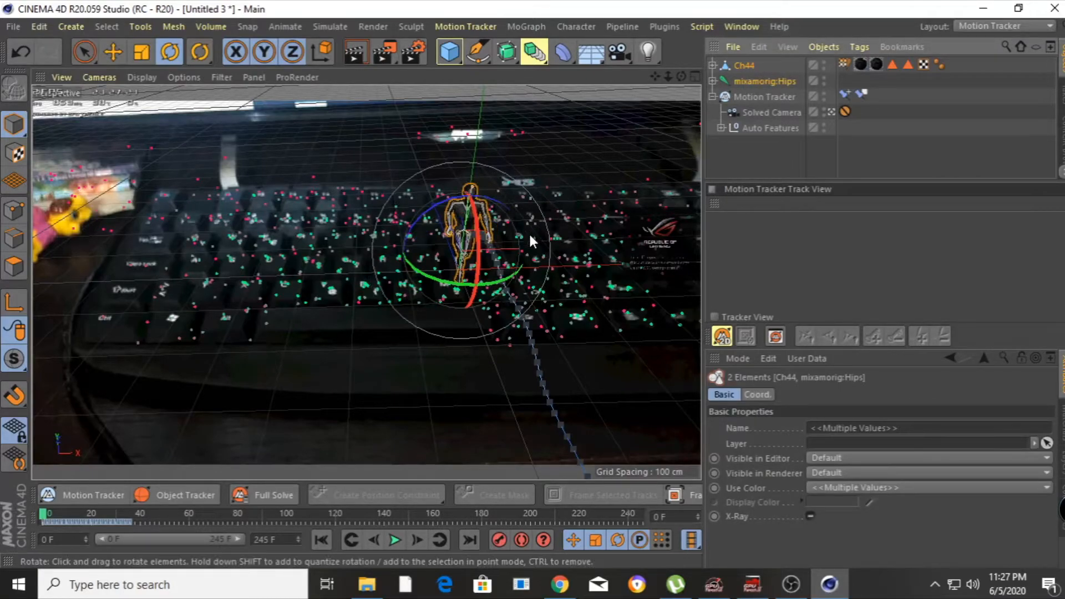
{"action": "left_click_drag", "start_coordinate": [507, 280], "coordinate": [567, 223]}
{"action": "left_click", "coordinate": [394, 540]}
{"action": "left_click", "coordinate": [404, 532]}
{"action": "left_click", "coordinate": [44, 517]}
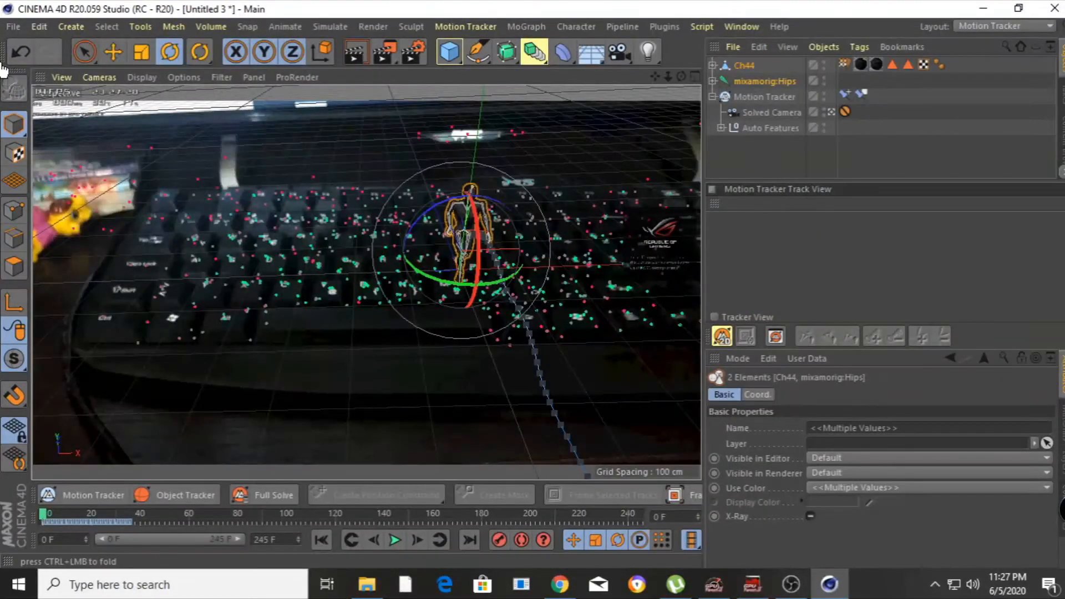
Try rotating the selected character about its vertical axis in Object mode, and switch to Animation mode
{"action": "left_click_drag", "start_coordinate": [15, 132], "coordinate": [82, 172]}
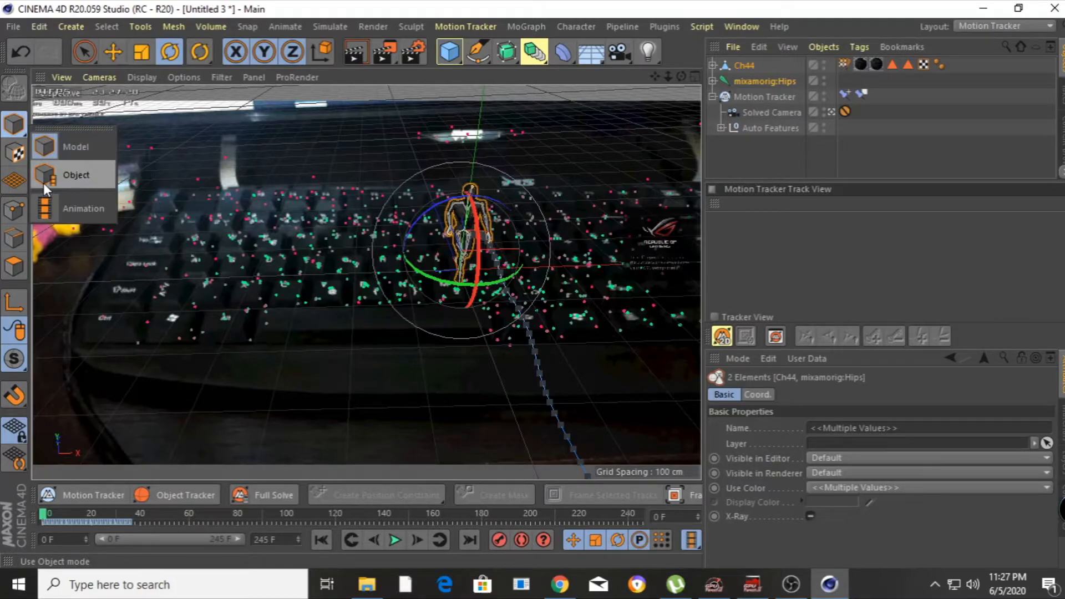
{"action": "left_click_drag", "start_coordinate": [51, 175], "coordinate": [65, 172]}
{"action": "left_click_drag", "start_coordinate": [488, 288], "coordinate": [546, 252]}
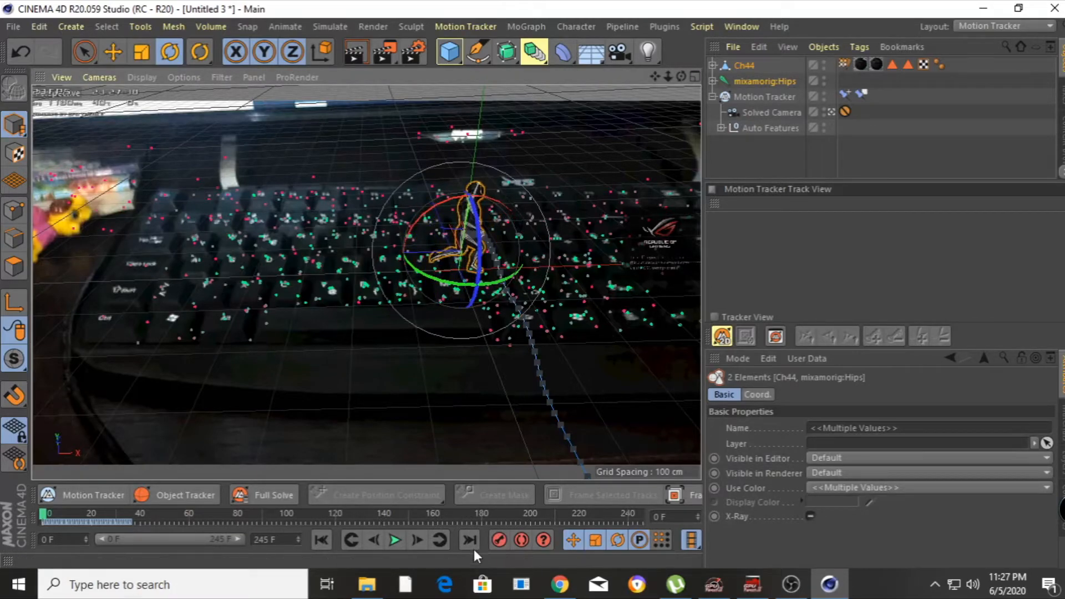
{"action": "left_click_drag", "start_coordinate": [14, 124], "coordinate": [61, 202]}
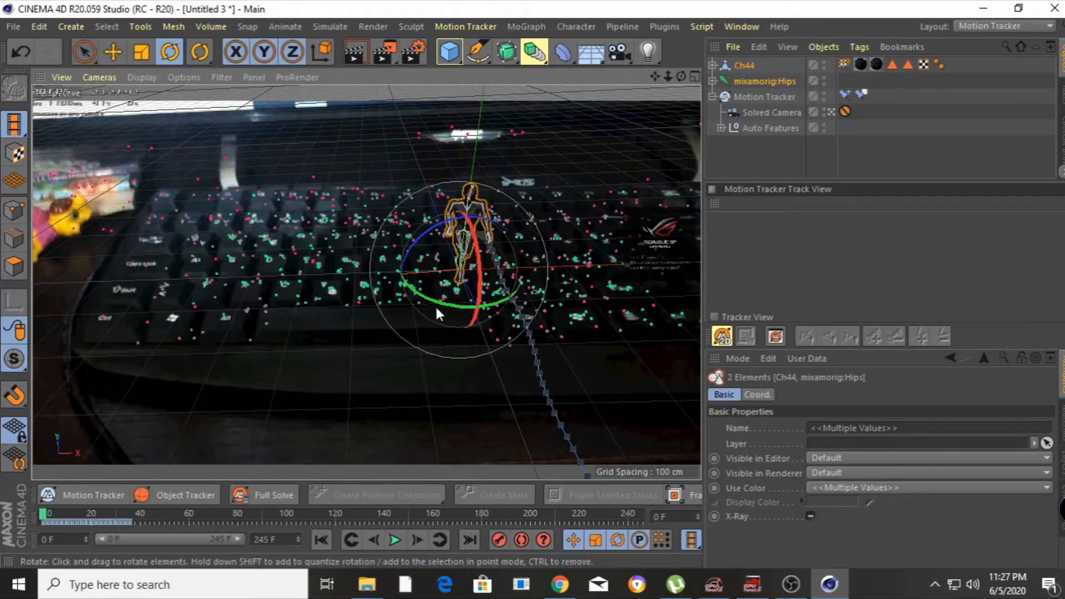
Return to Object mode, turn the character sideways about its vertical axis, and play the animation to check it from frame 0
{"action": "left_click_drag", "start_coordinate": [14, 125], "coordinate": [39, 146]}
{"action": "left_click_drag", "start_coordinate": [444, 283], "coordinate": [477, 297]}
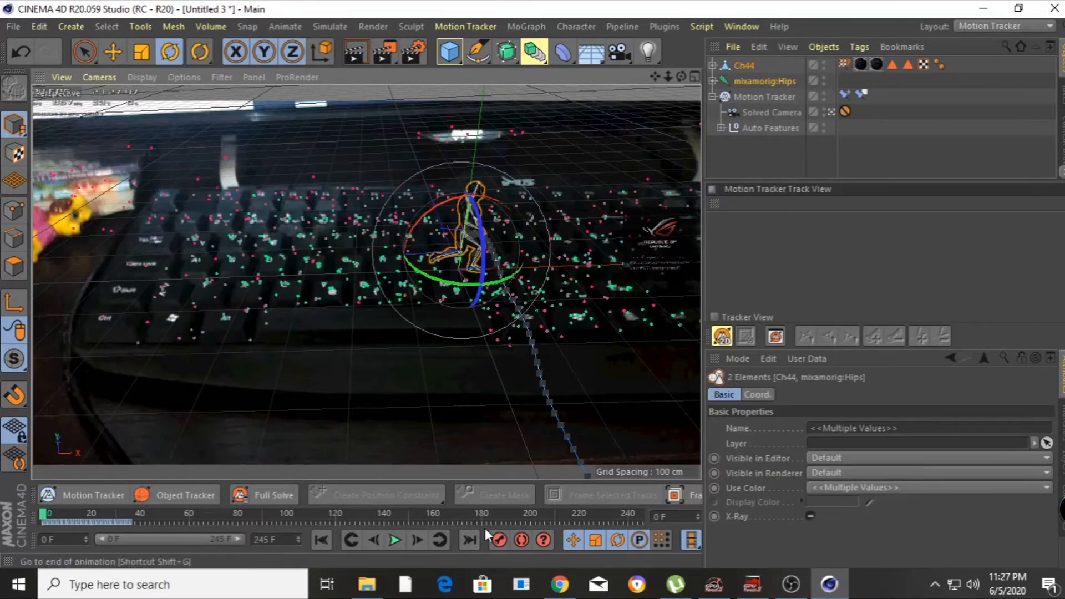
{"action": "left_click", "coordinate": [395, 540]}
{"action": "left_click", "coordinate": [395, 540]}
{"action": "left_click_drag", "start_coordinate": [144, 516], "coordinate": [4, 525]}
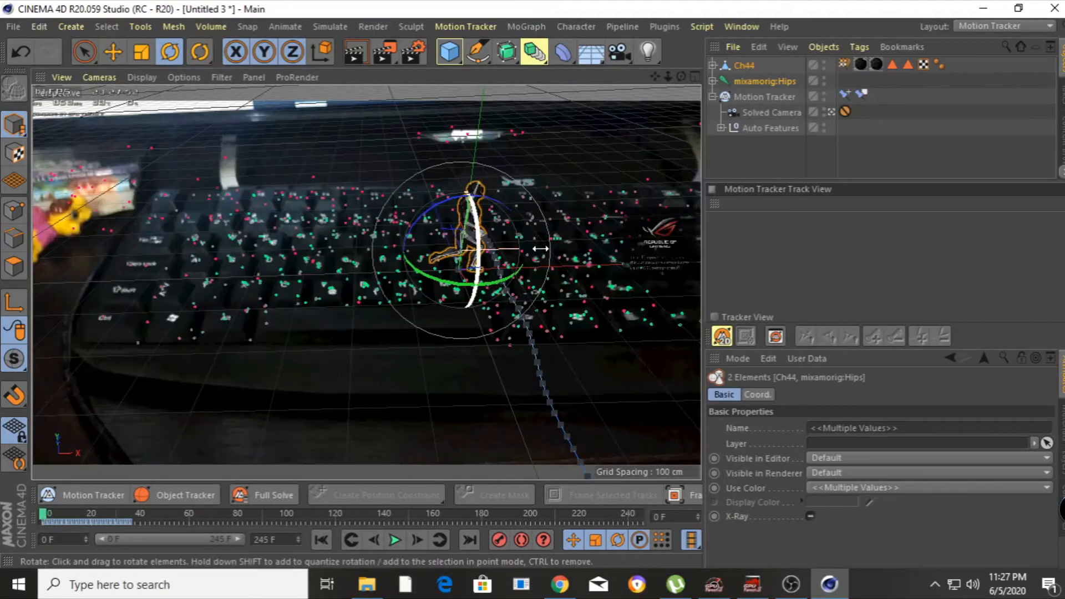
Switch from Model to Animation mode and try rotating the mixamorig:Hips joint about its vertical axis
{"action": "left_click", "coordinate": [19, 127]}
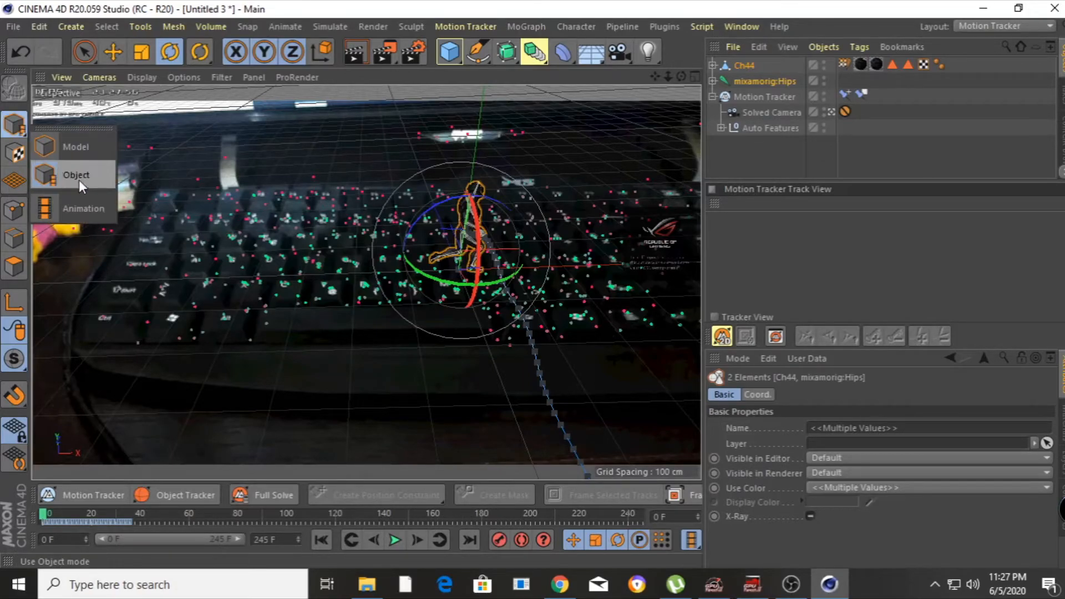
{"action": "left_click", "coordinate": [75, 150]}
{"action": "left_click", "coordinate": [16, 123]}
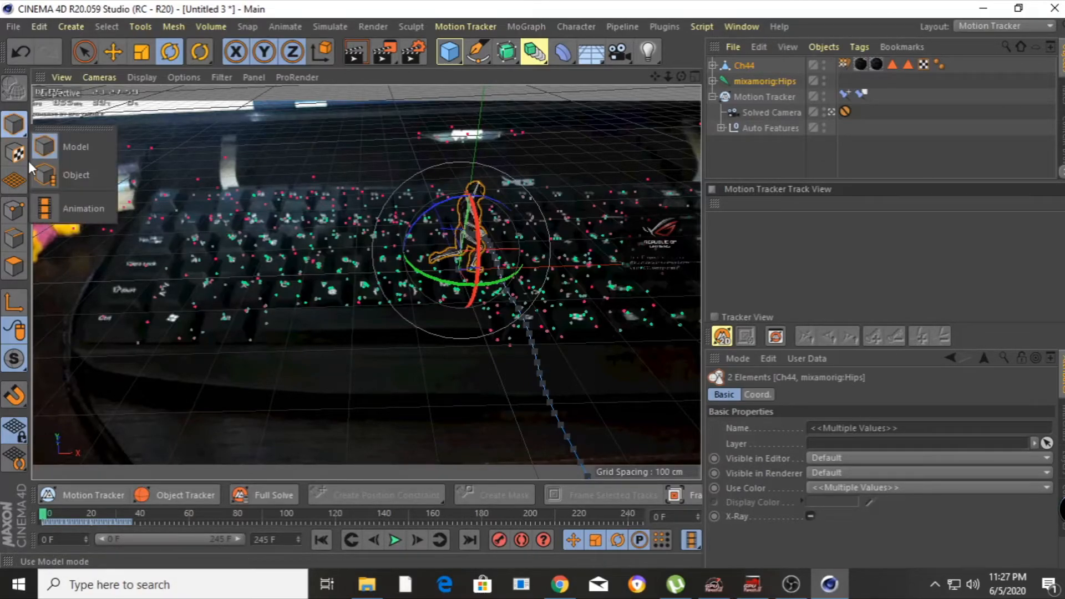
{"action": "left_click", "coordinate": [58, 195]}
{"action": "left_click", "coordinate": [758, 75]}
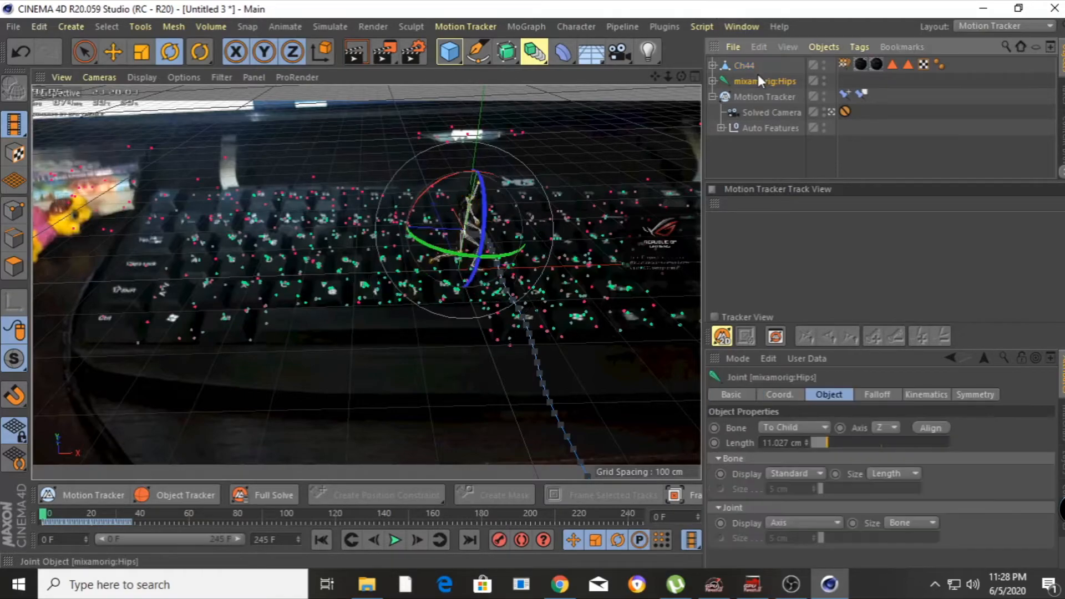
{"action": "left_click_drag", "start_coordinate": [502, 255], "coordinate": [636, 180]}
Play the animation to check the hips joint's rotation, and scrub back to frame 9
{"action": "left_click", "coordinate": [397, 538]}
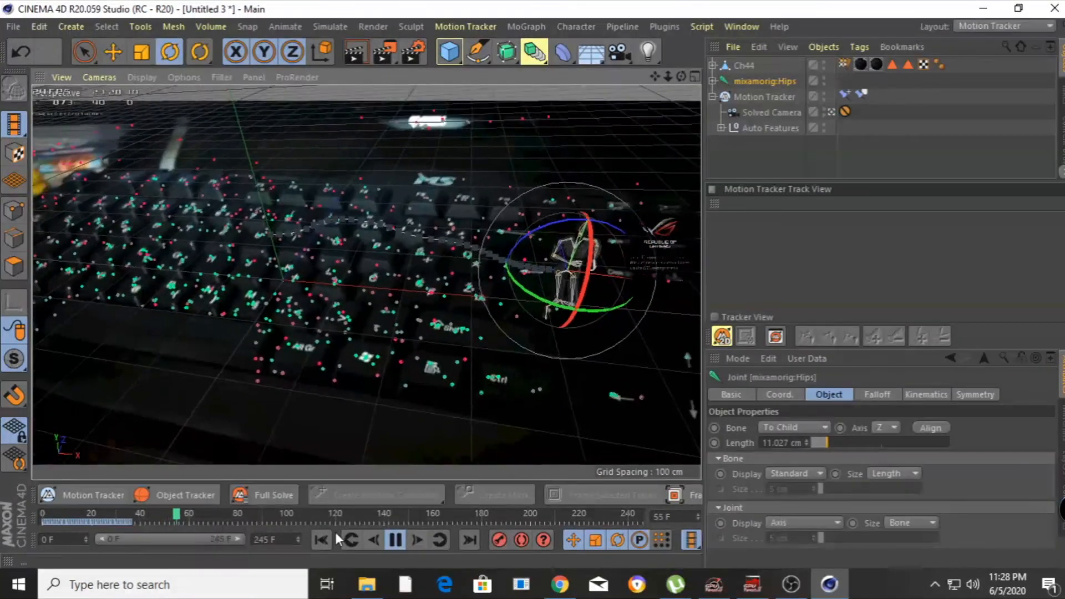
{"action": "left_click", "coordinate": [395, 539]}
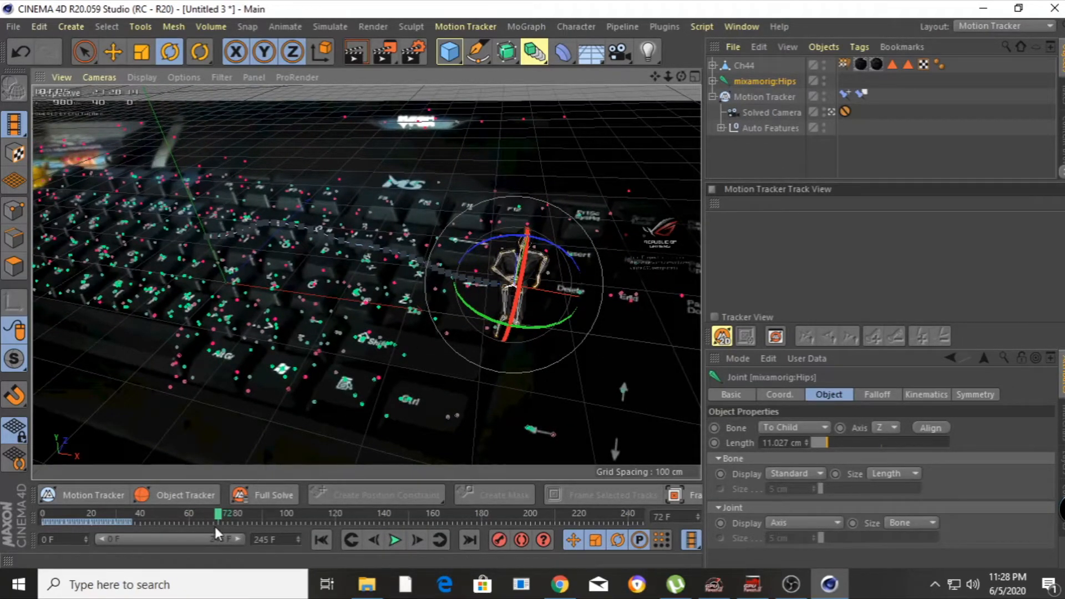
{"action": "left_click_drag", "start_coordinate": [212, 517], "coordinate": [63, 489]}
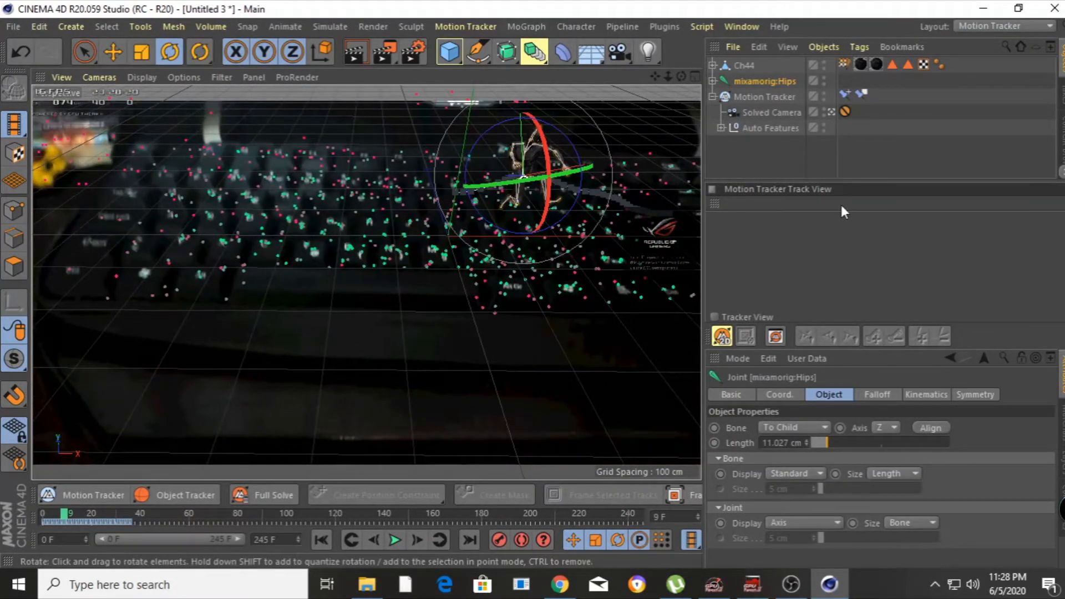
Return to Object mode and try rotating Ch44 and mixamorig:Hips together about the vertical axis
{"action": "left_click", "coordinate": [824, 159]}
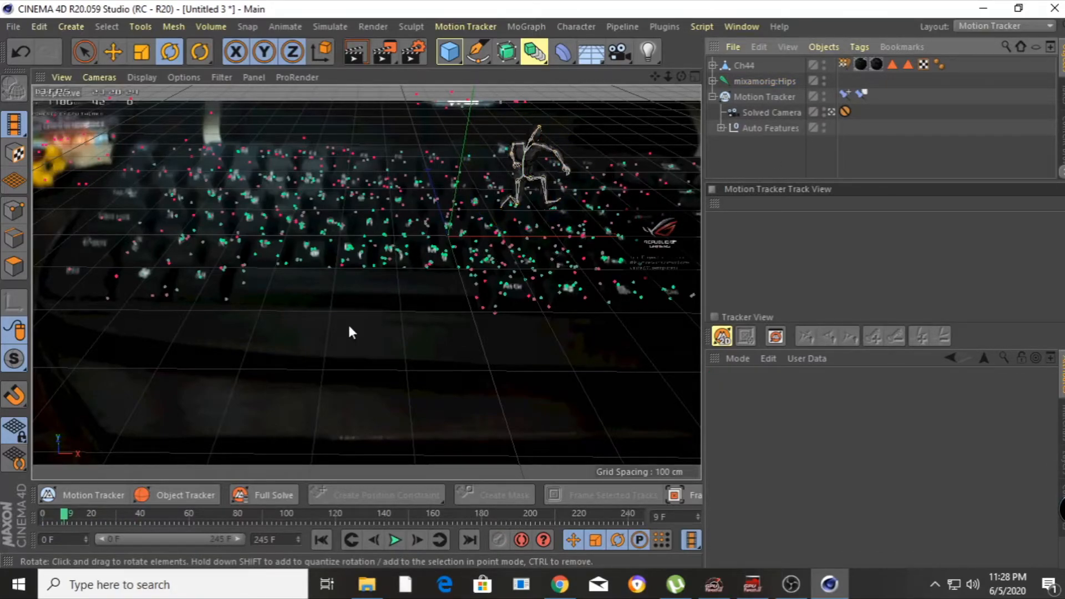
{"action": "left_click_drag", "start_coordinate": [14, 125], "coordinate": [43, 152]}
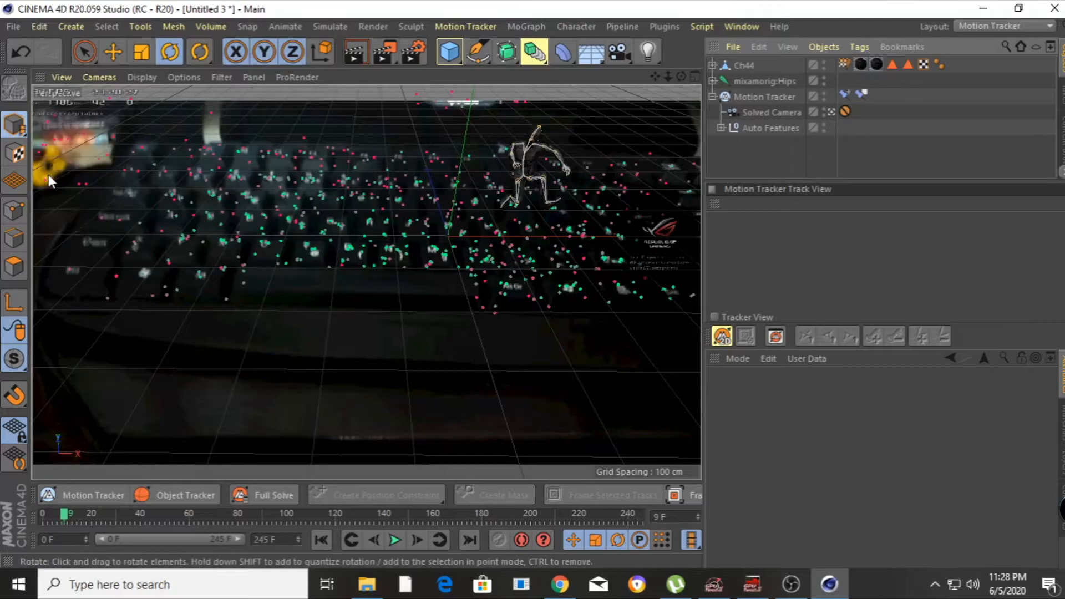
{"action": "left_click", "coordinate": [743, 65]}
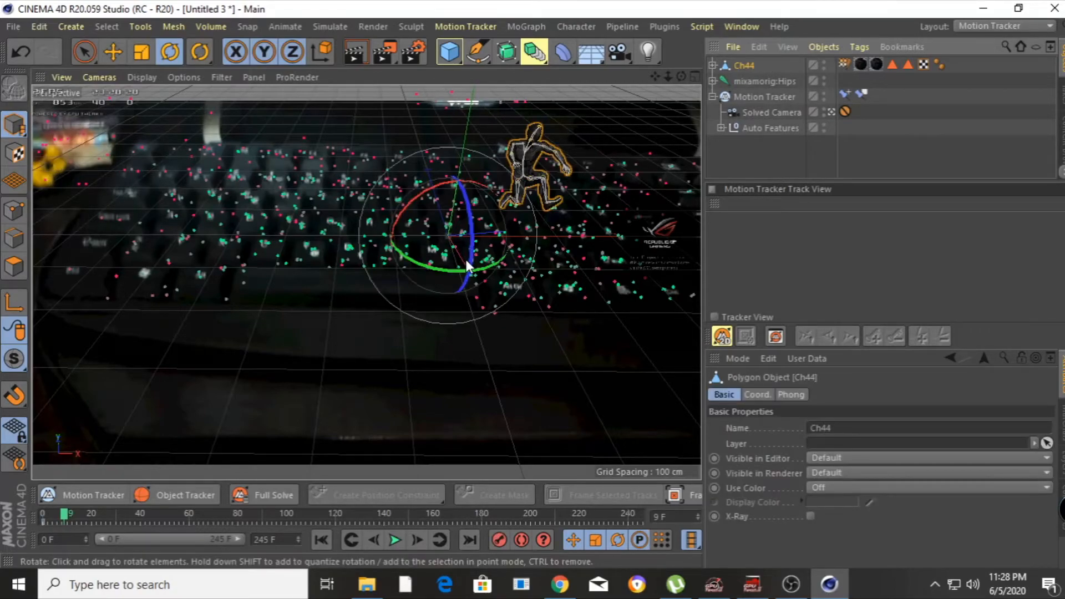
{"action": "left_click_drag", "start_coordinate": [475, 270], "coordinate": [488, 279]}
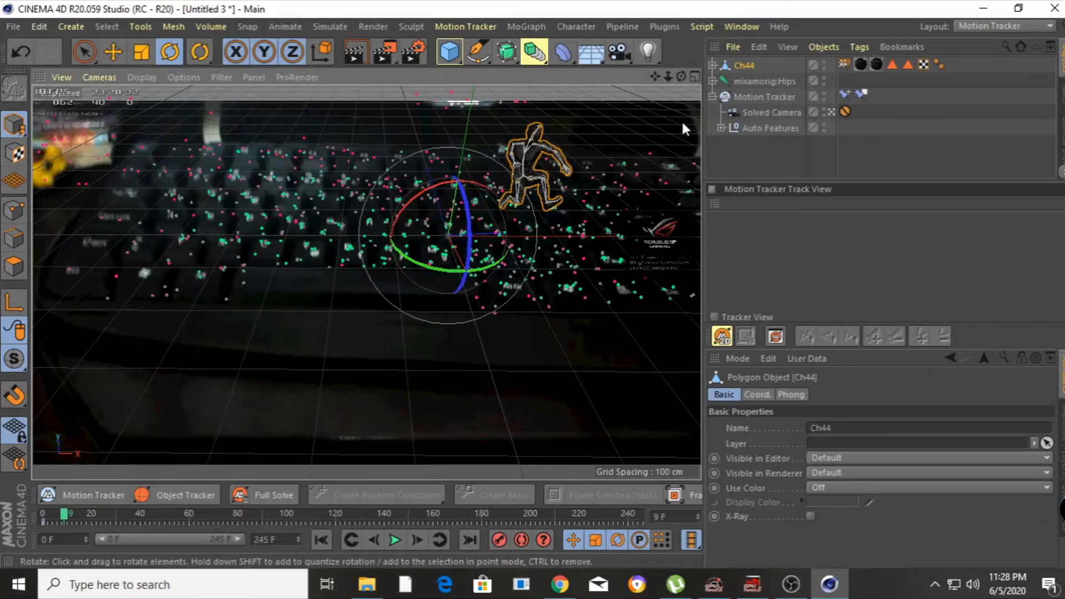
{"action": "left_click", "coordinate": [762, 81], "text": "ctrl"}
{"action": "left_click_drag", "start_coordinate": [476, 237], "coordinate": [550, 229]}
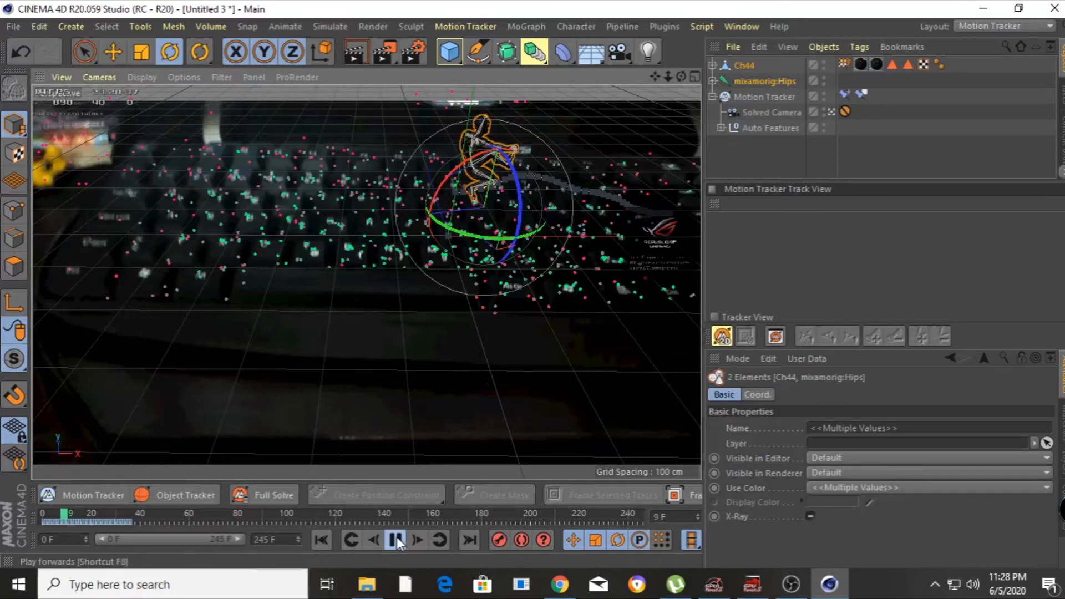
Play the animation to check how the rotated character moves, and scrub back to frame 32
{"action": "left_click", "coordinate": [396, 540]}
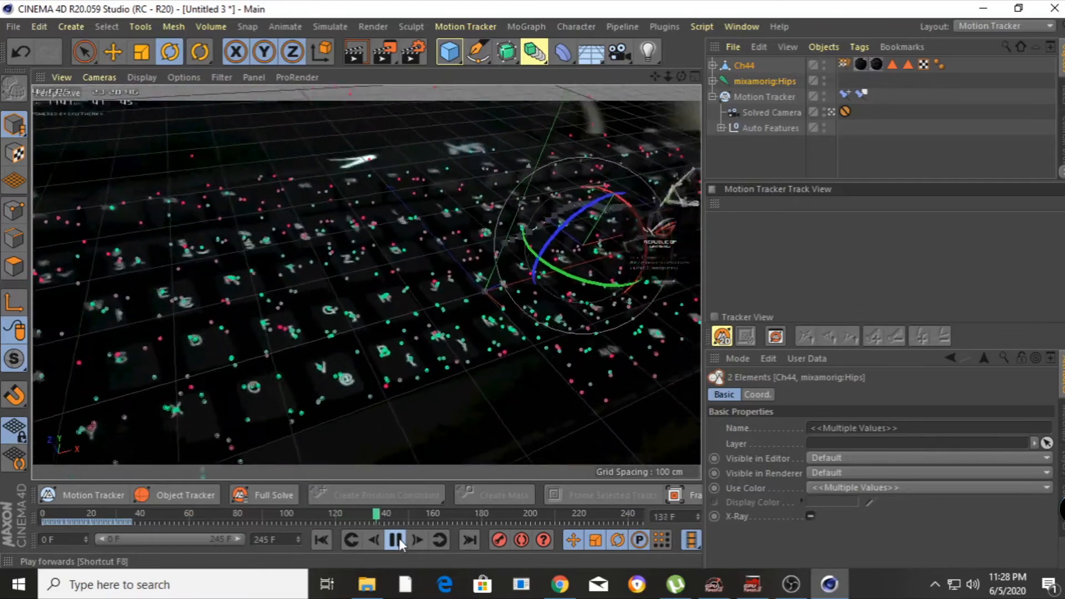
{"action": "left_click", "coordinate": [397, 539]}
{"action": "left_click_drag", "start_coordinate": [393, 515], "coordinate": [121, 486]}
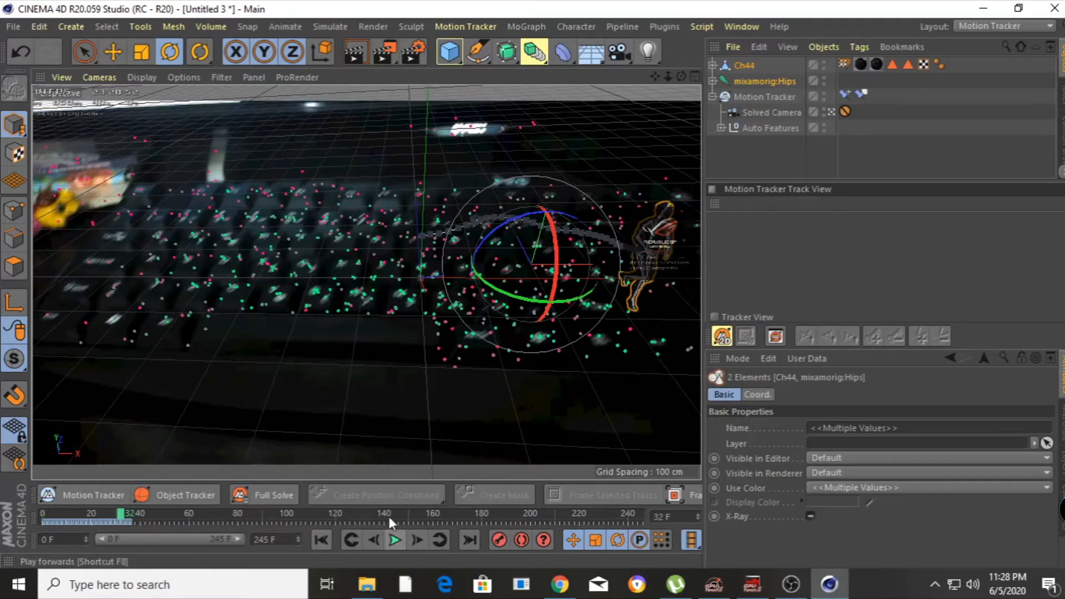
Add a test cube and a sphere to the tracked scene, placing the sphere to the left of the cube
{"action": "left_click", "coordinate": [449, 52]}
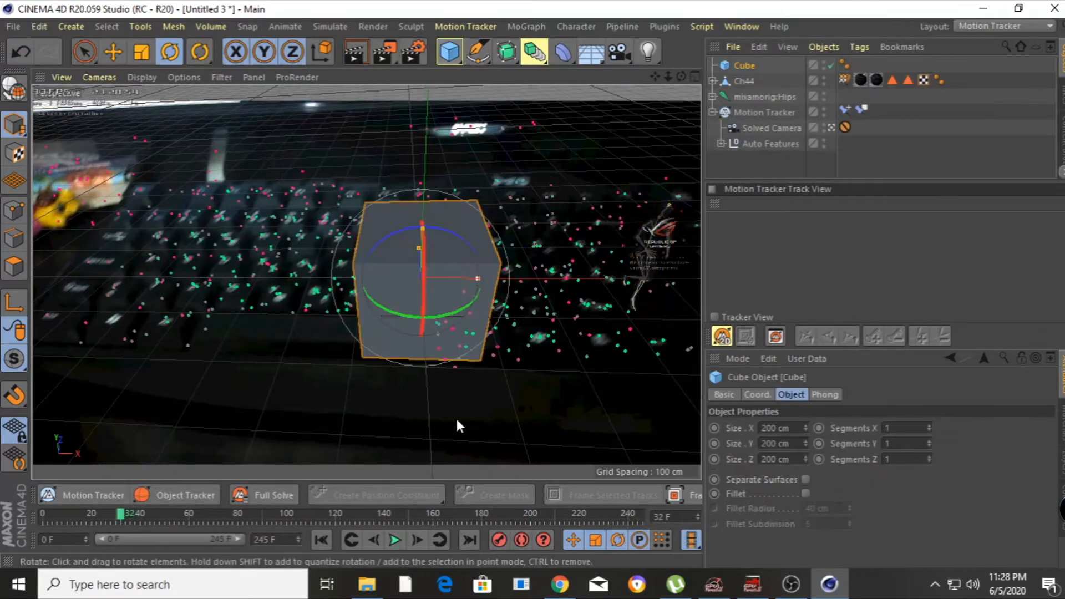
{"action": "left_click", "coordinate": [448, 52]}
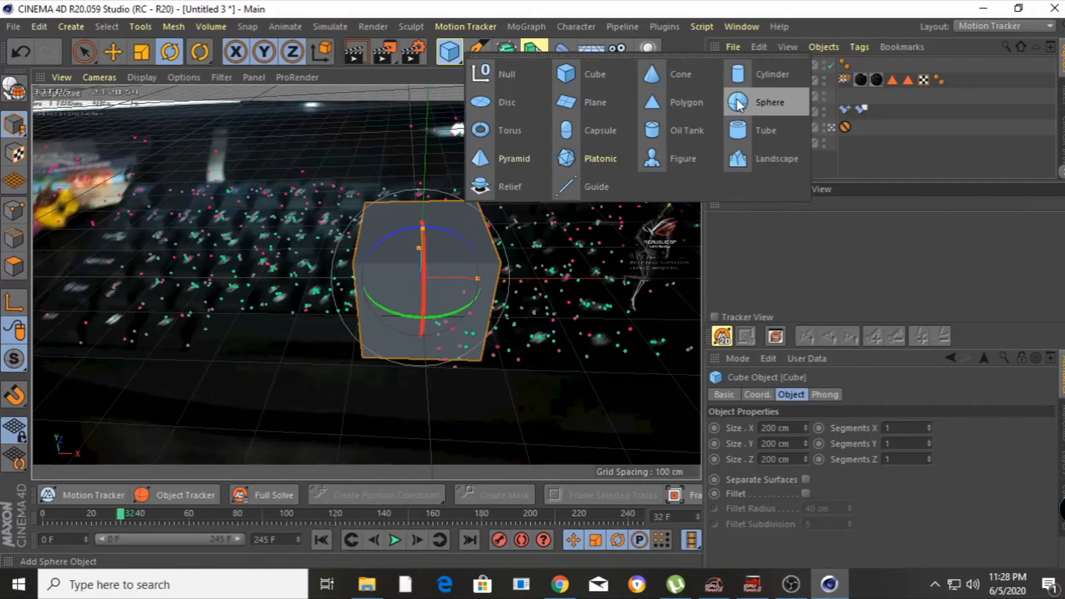
{"action": "left_click", "coordinate": [766, 133]}
{"action": "left_click", "coordinate": [114, 51]}
{"action": "left_click_drag", "start_coordinate": [461, 189], "coordinate": [415, 178]}
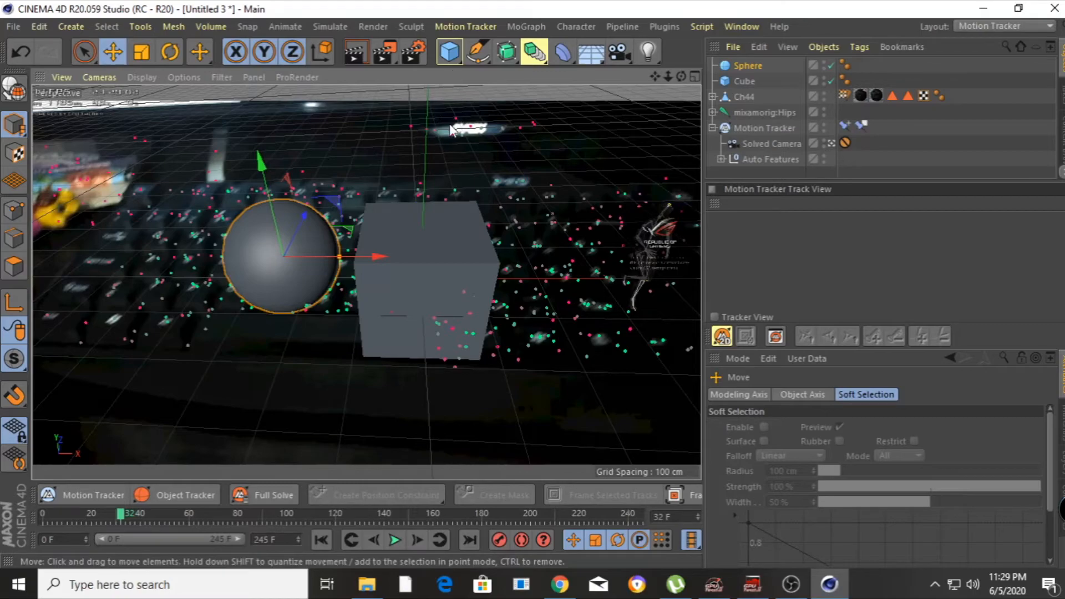
Add a cone and move it about 245 cm to the right, between the cube and the character
{"action": "left_click", "coordinate": [448, 52]}
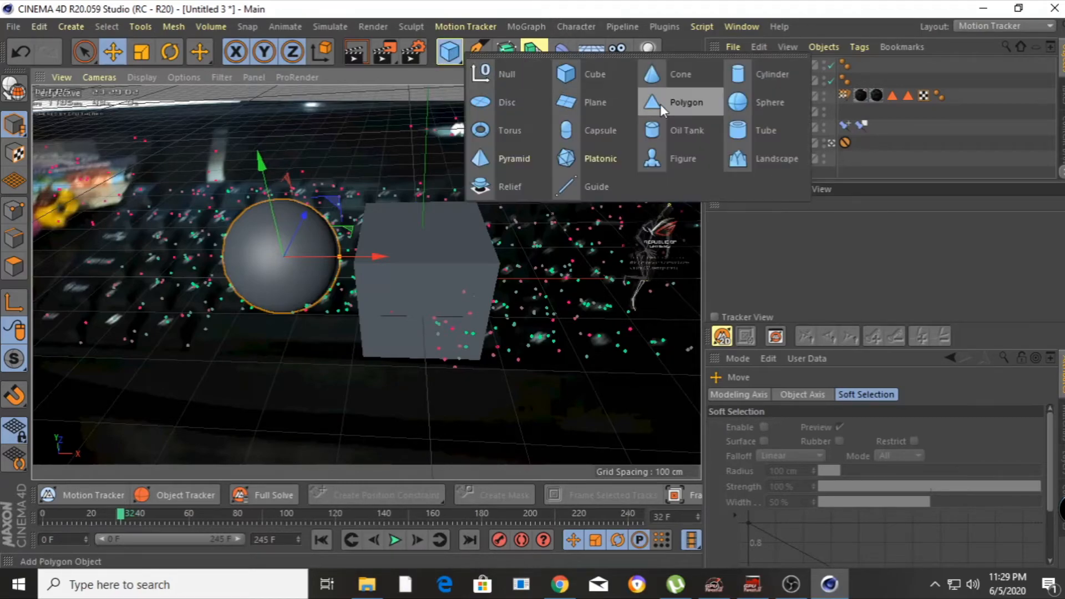
{"action": "left_click", "coordinate": [674, 78]}
{"action": "left_click_drag", "start_coordinate": [475, 245], "coordinate": [611, 213]}
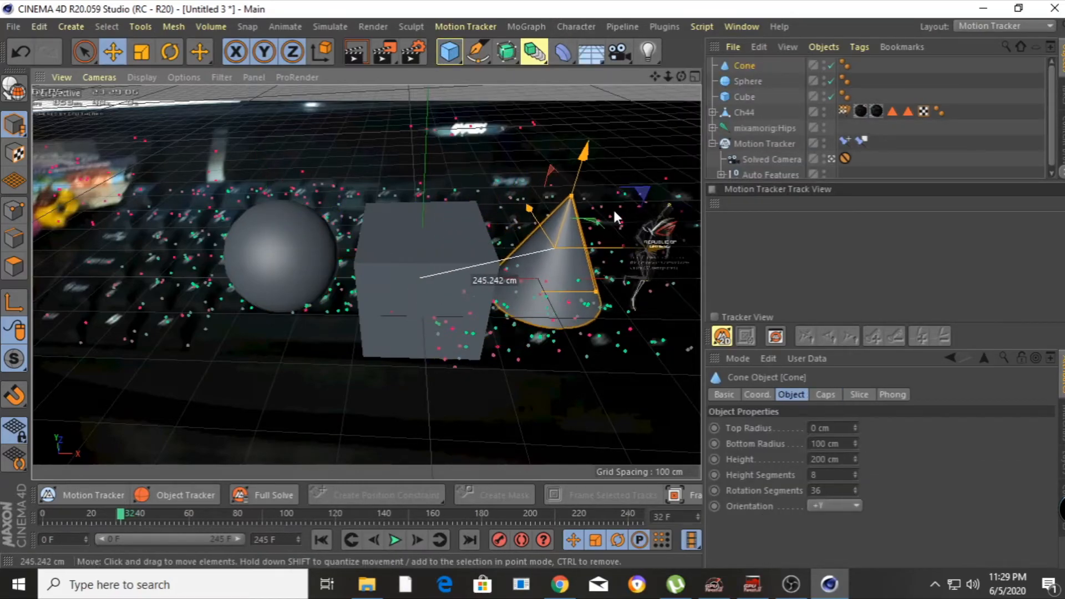
Play the animation to check how the cube, sphere and cone stick to the tracked keyboard
{"action": "left_click", "coordinate": [395, 540]}
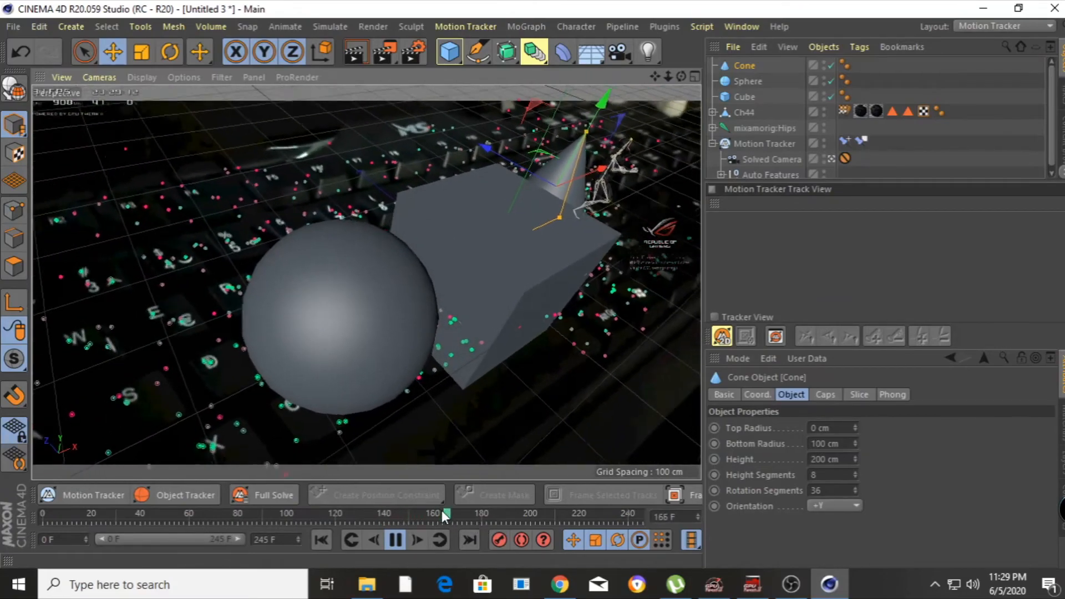
{"action": "left_click", "coordinate": [394, 540]}
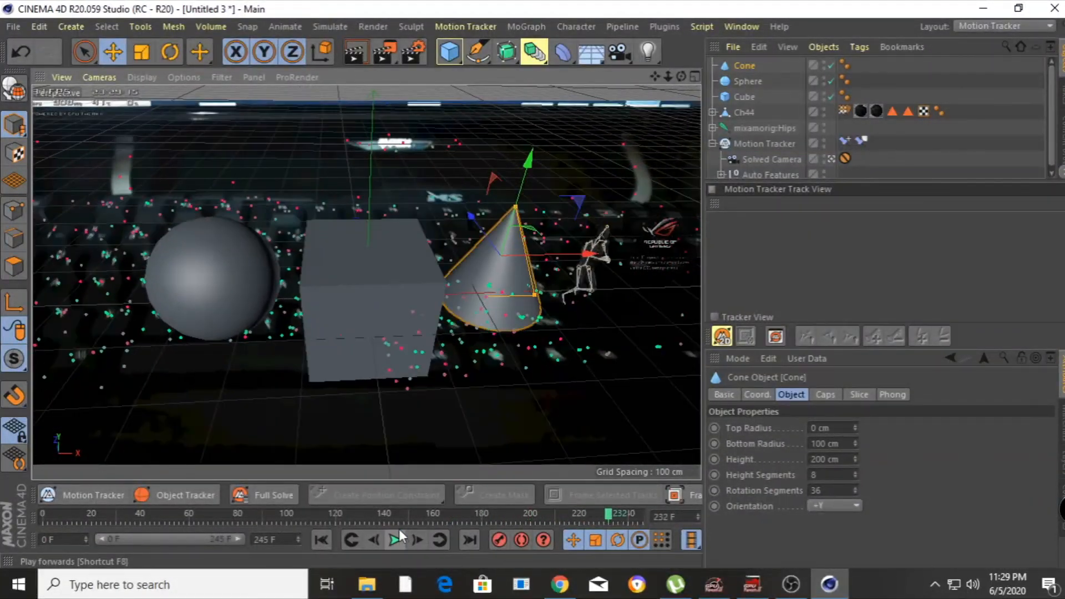
Delete the cone, sphere and cube, and return the timeline to frame 0
{"action": "key", "text": "Delete"}
{"action": "left_click", "coordinate": [750, 65]}
{"action": "key", "text": "Delete"}
{"action": "left_click", "coordinate": [751, 66]}
{"action": "key", "text": "Delete"}
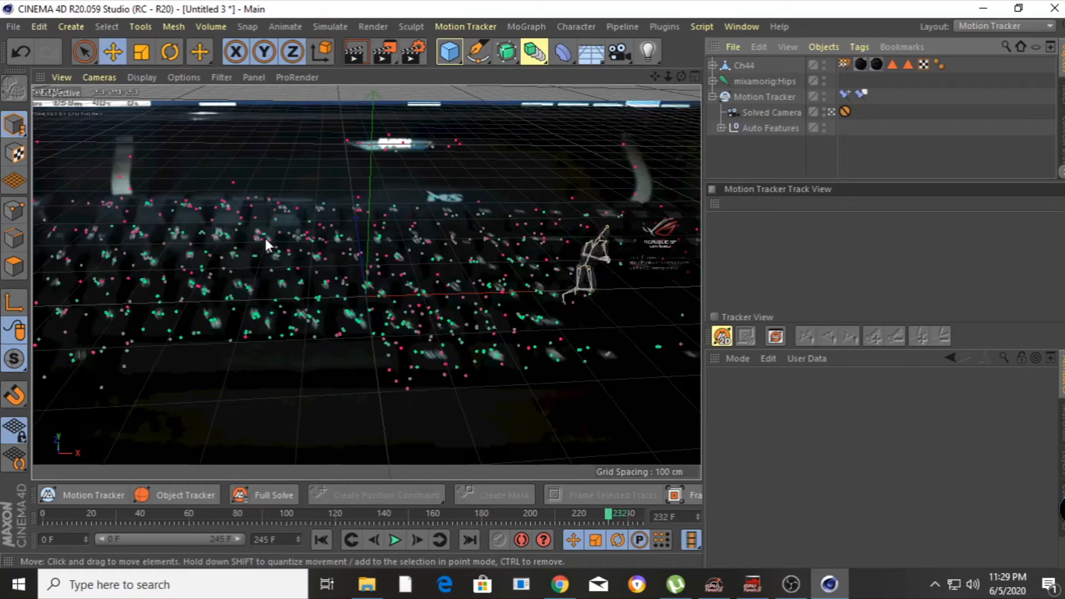
{"action": "left_click_drag", "start_coordinate": [41, 515], "coordinate": [32, 495]}
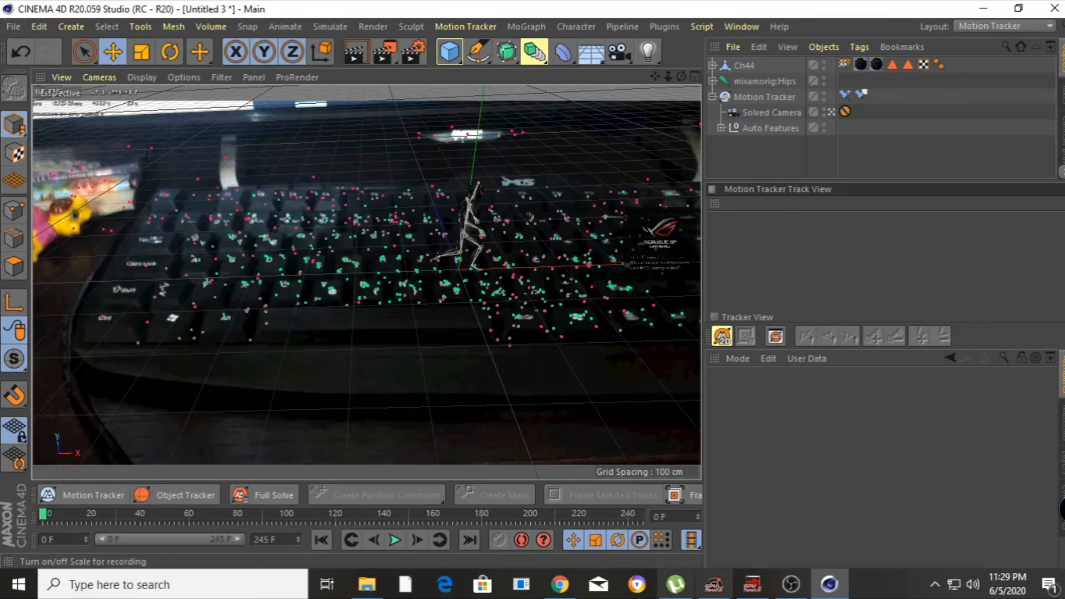
{"action": "left_click", "coordinate": [790, 584]}
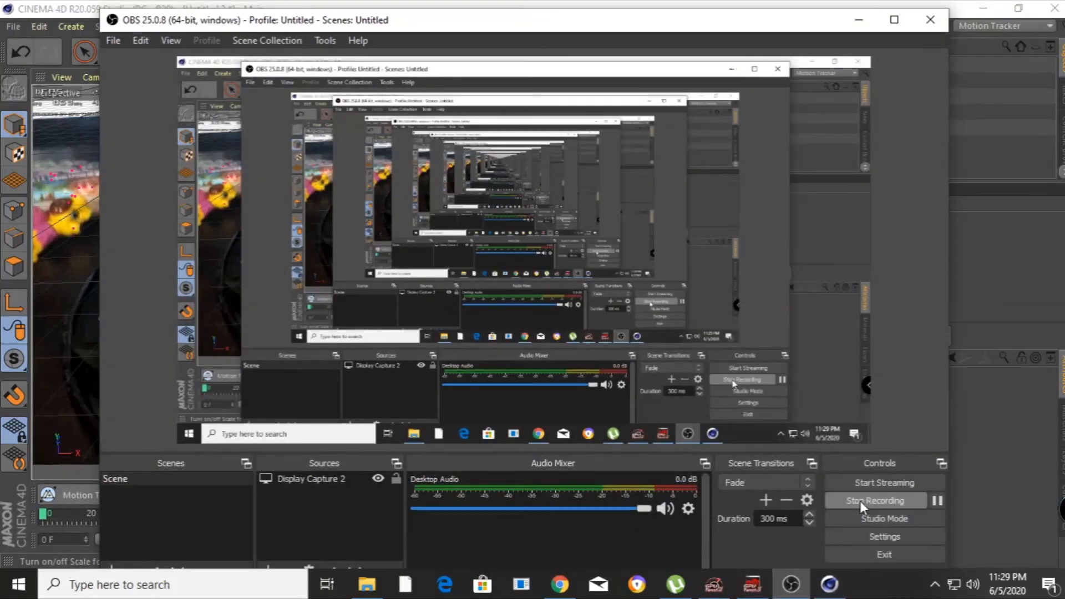